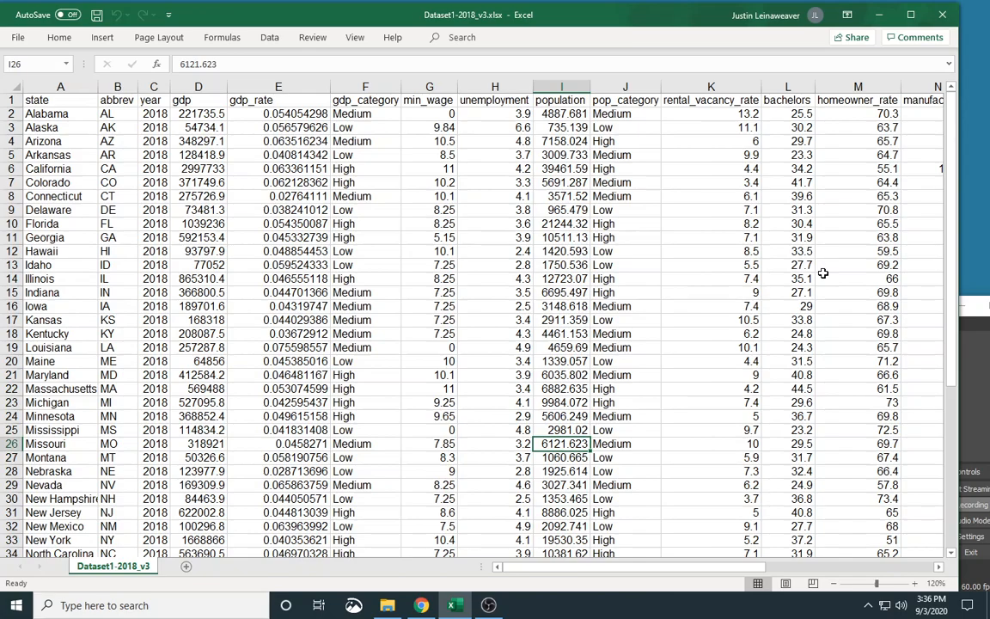
Add a new worksheet and copy the state, unemployment, bachelors and no_income_tax columns from the Dataset1-2018_v3 sheet.
click(188, 569)
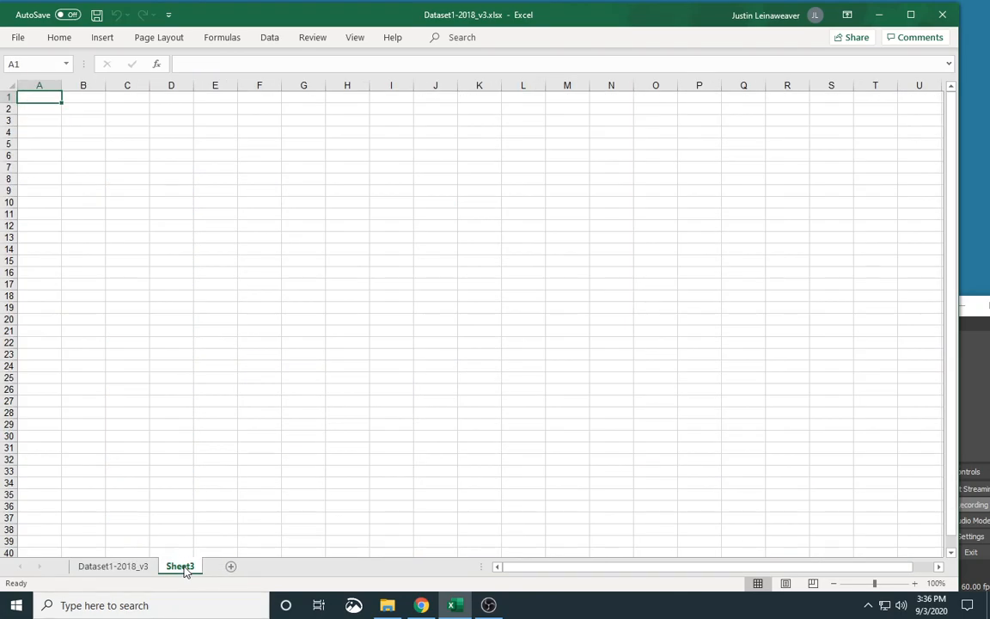
click(137, 572)
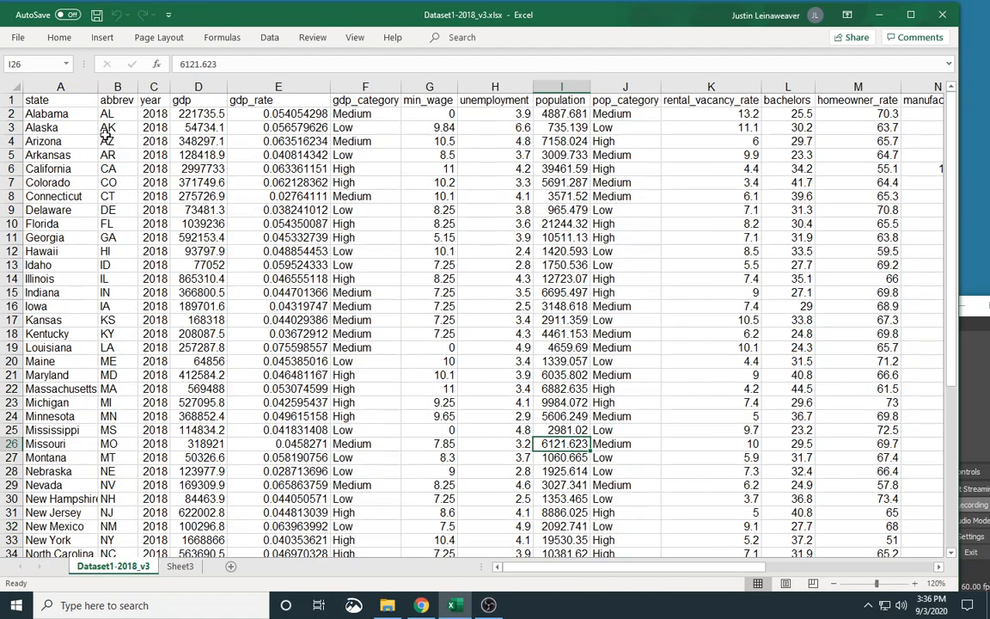
click(60, 87)
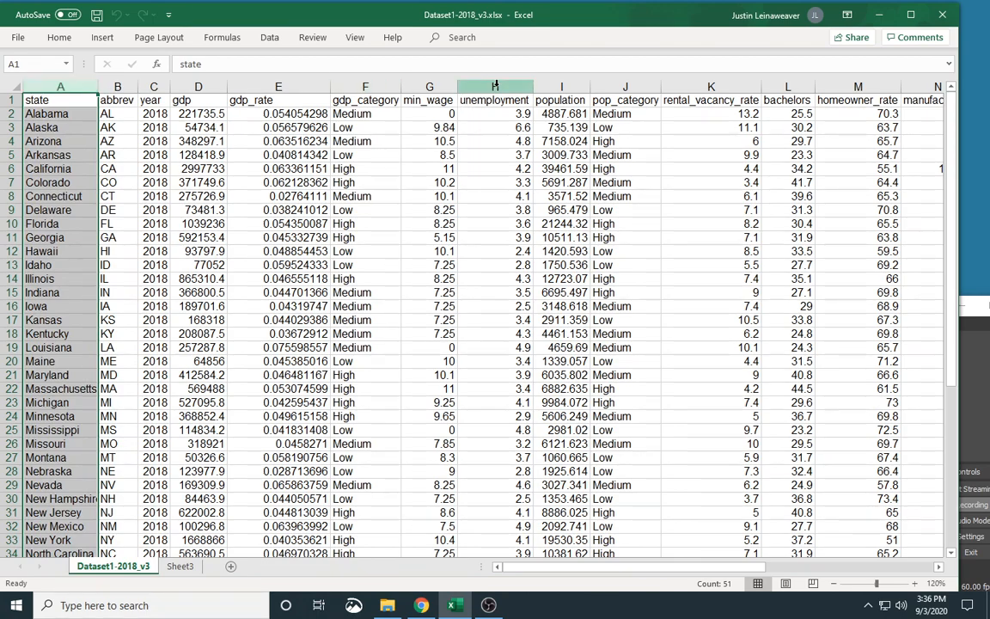
click(495, 87)
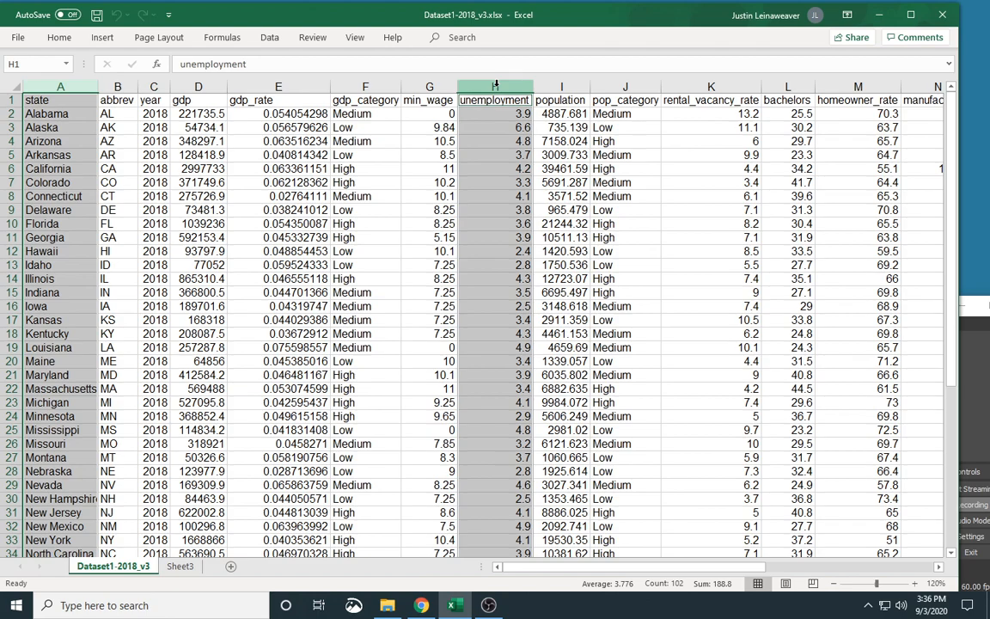
ctrl+click(796, 83)
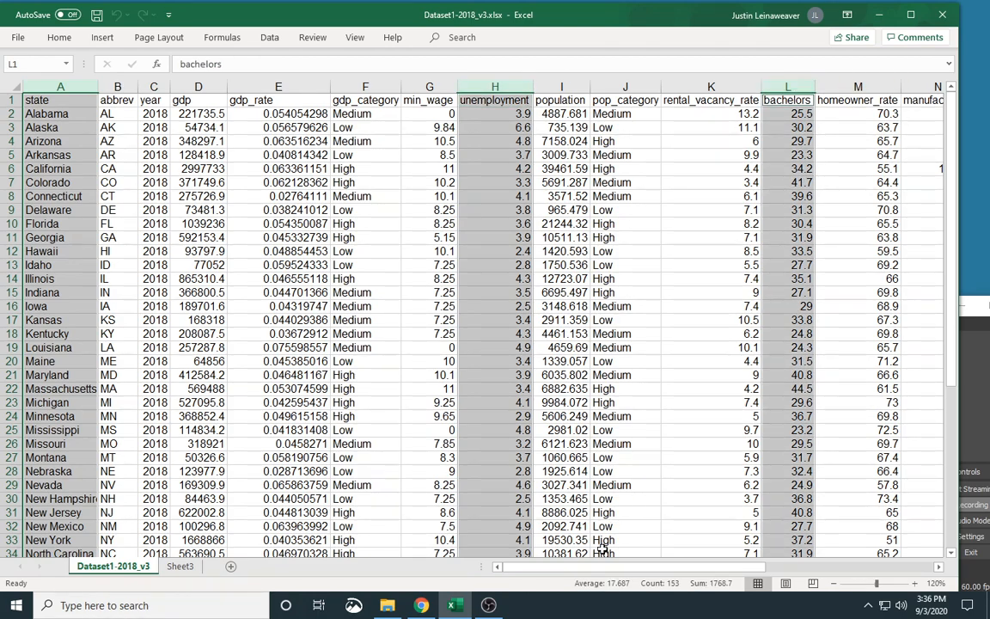
drag(602, 568, 754, 568)
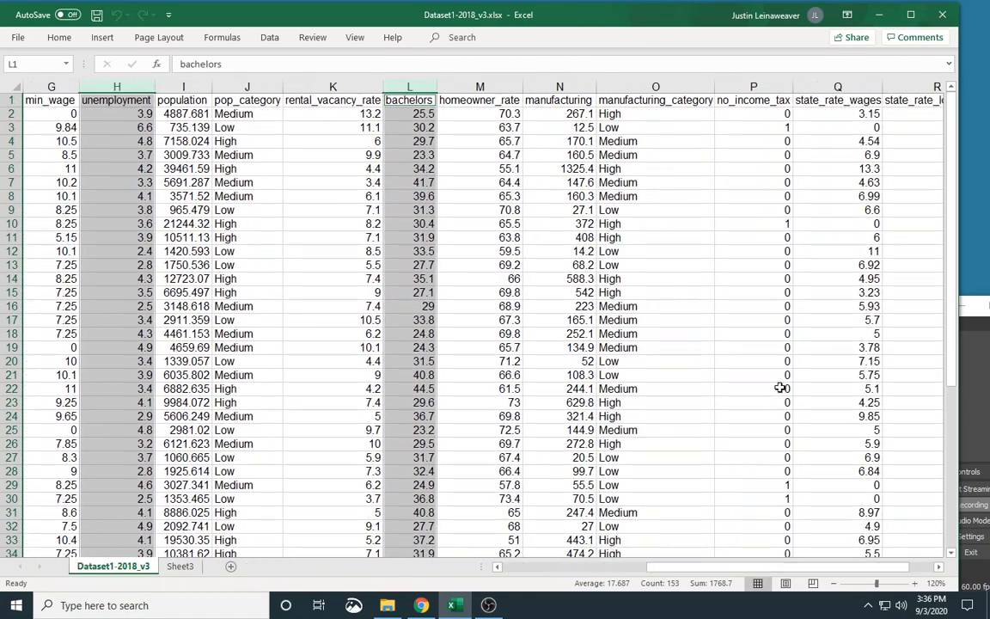
ctrl+click(765, 84)
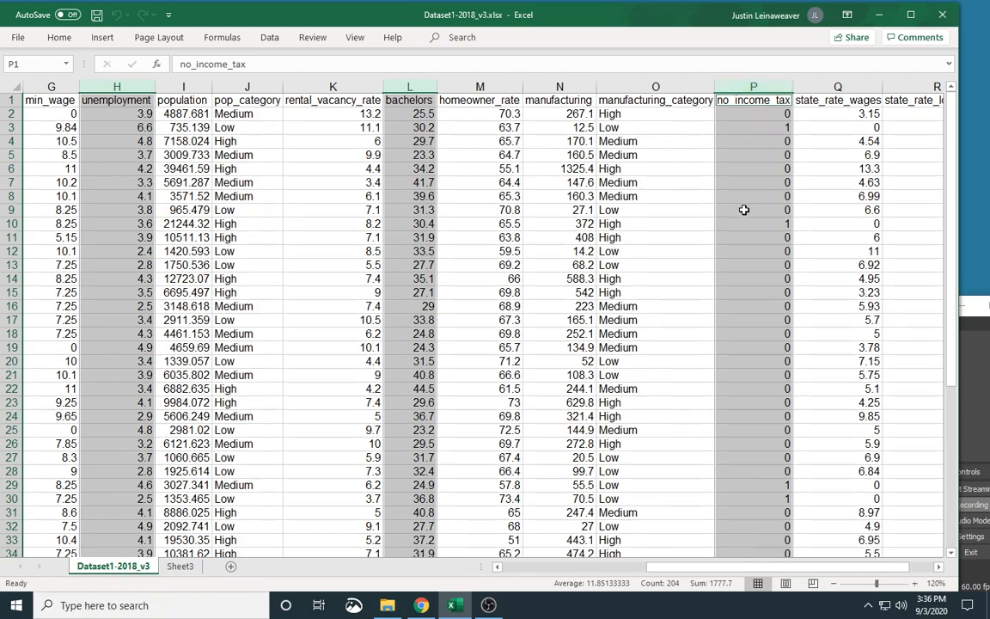
key(ctrl+c)
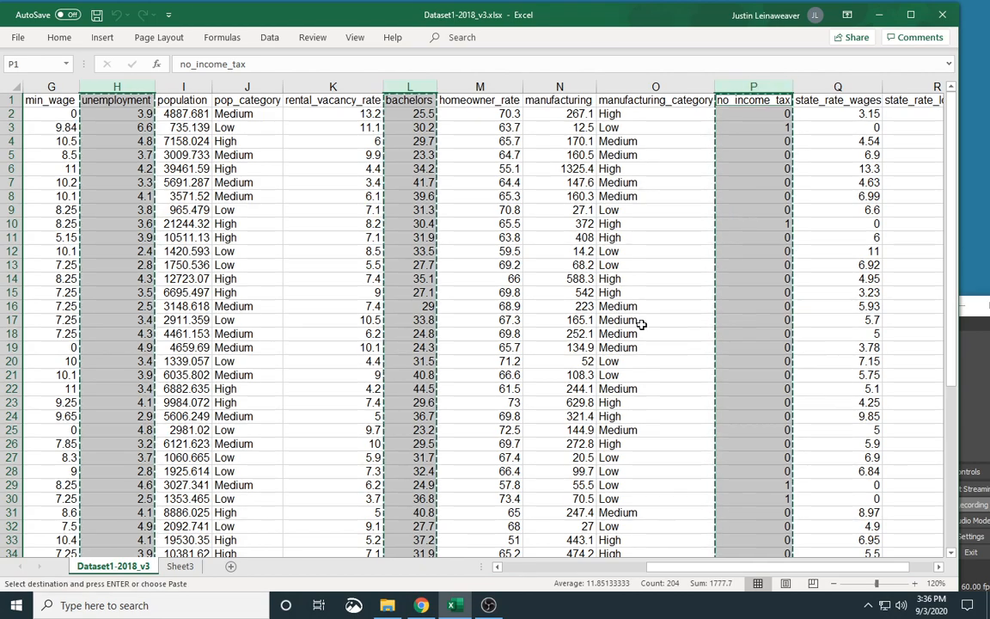
Paste the copied columns into the new sheet starting at cell A1.
click(180, 565)
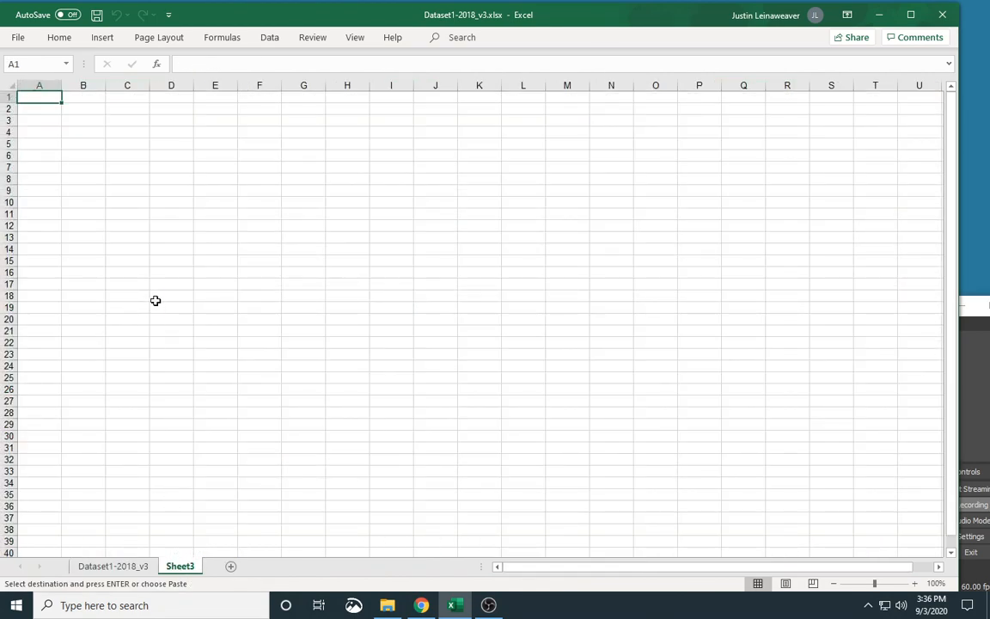
key(ctrl+v)
click(147, 236)
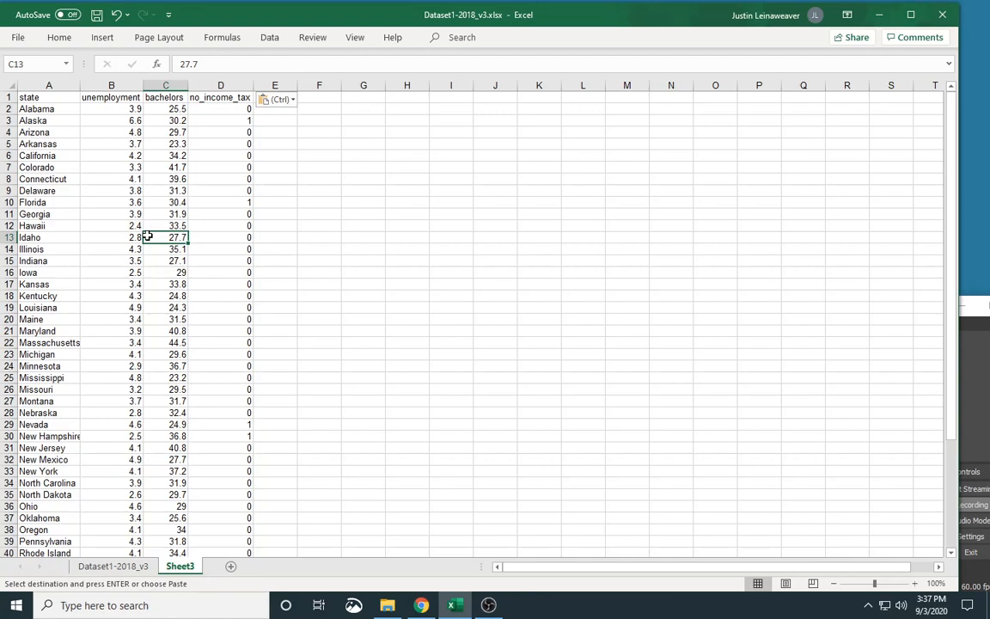
click(309, 171)
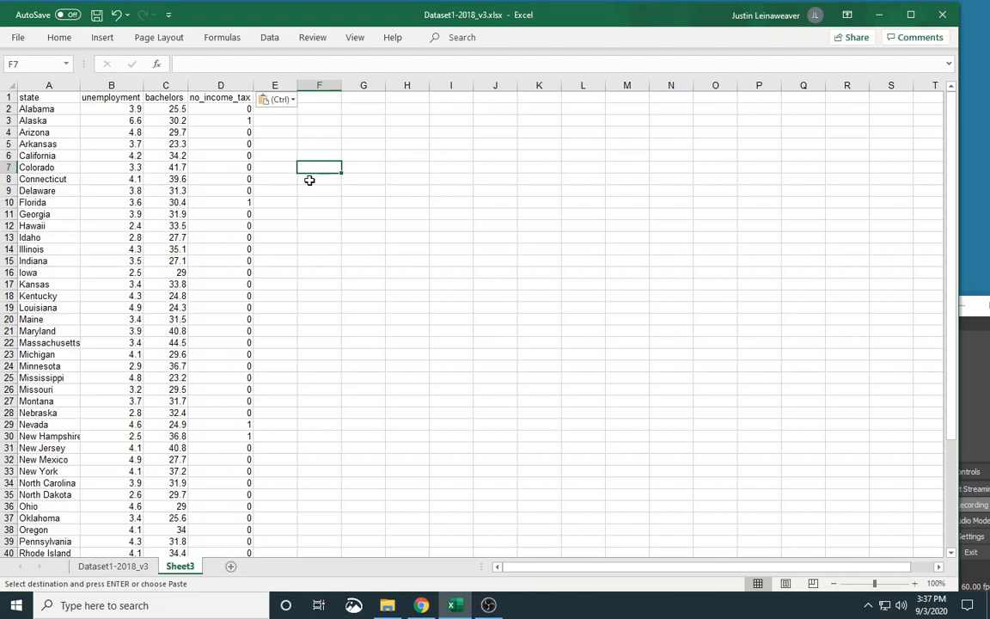
Insert a blank column before unemployment and move the bachelors column into it.
right_click(112, 86)
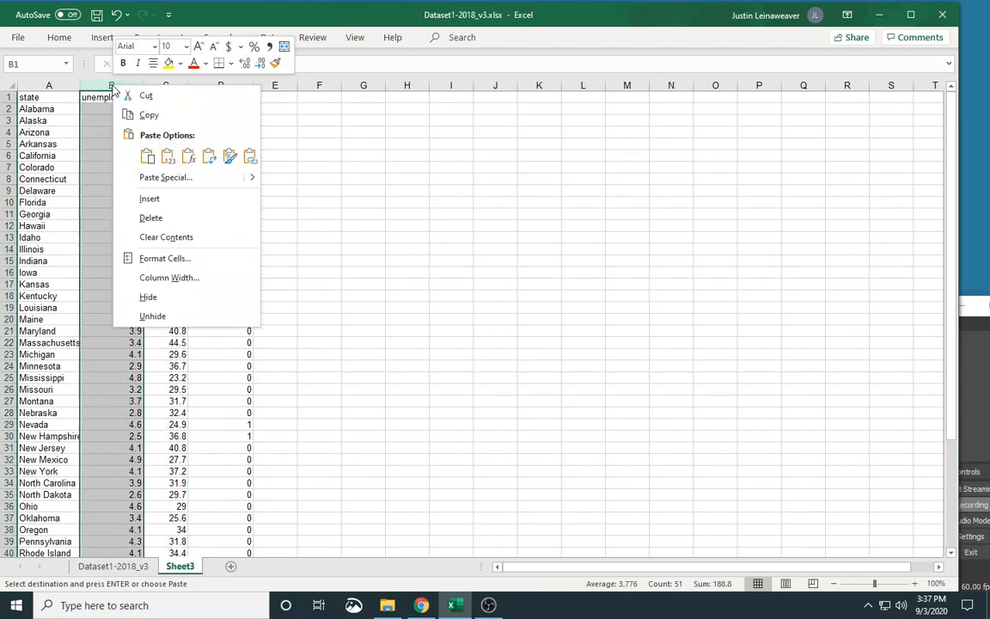
click(163, 198)
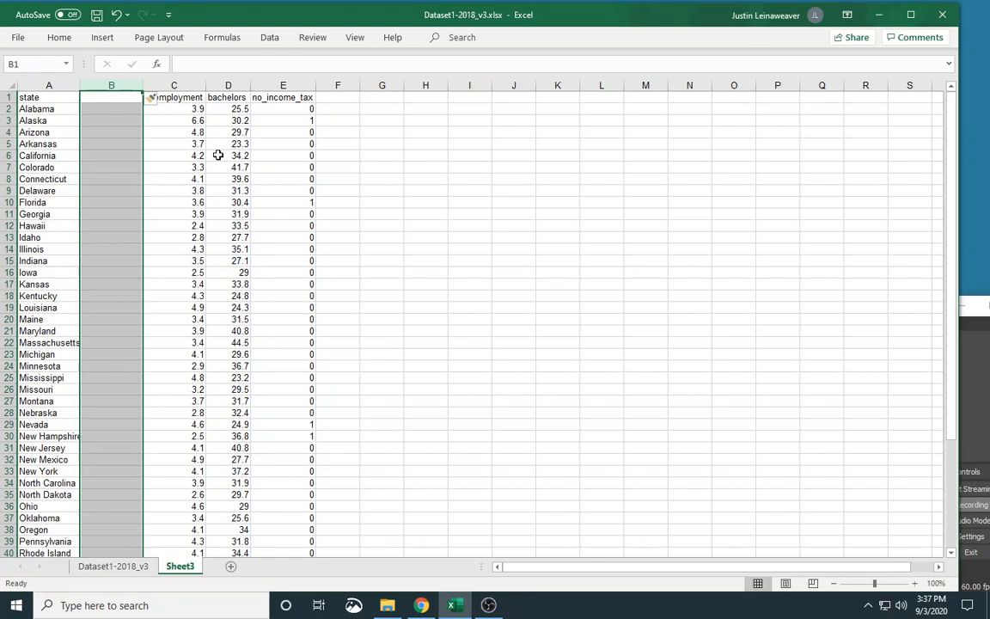
click(226, 84)
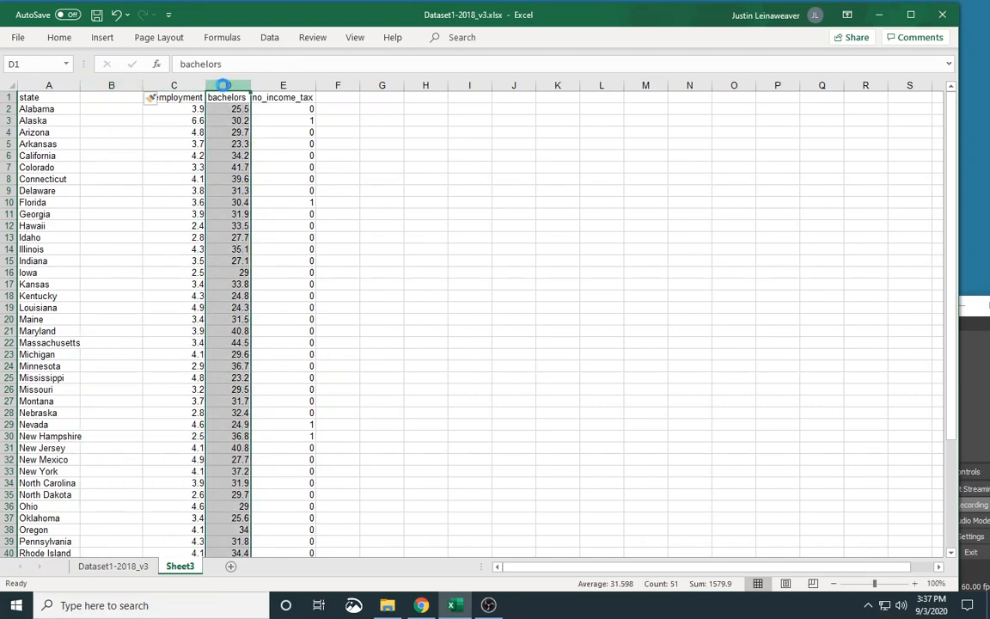
key(ctrl+c)
click(121, 97)
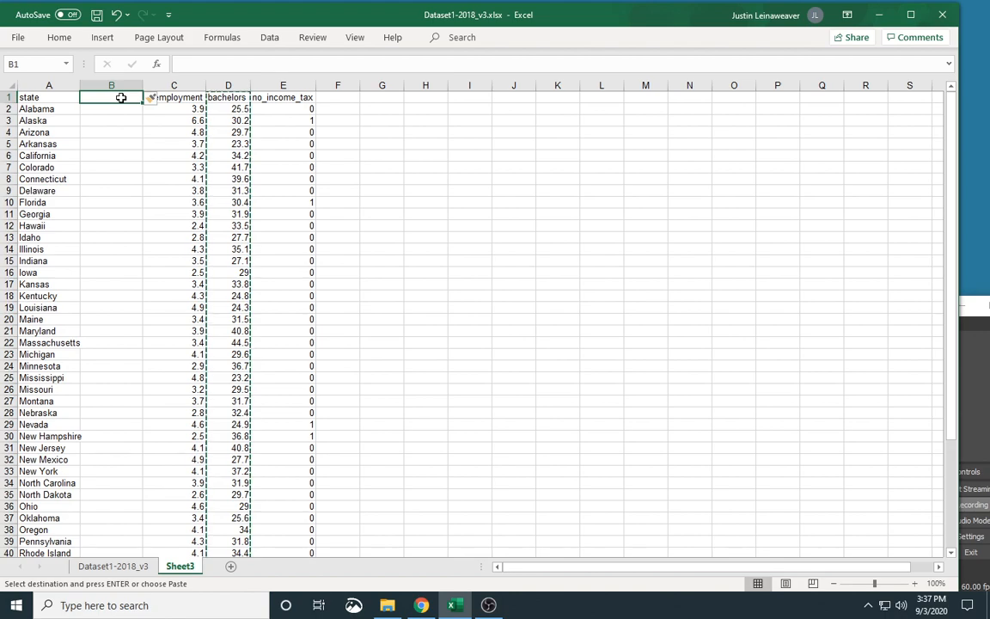
key(ctrl+v)
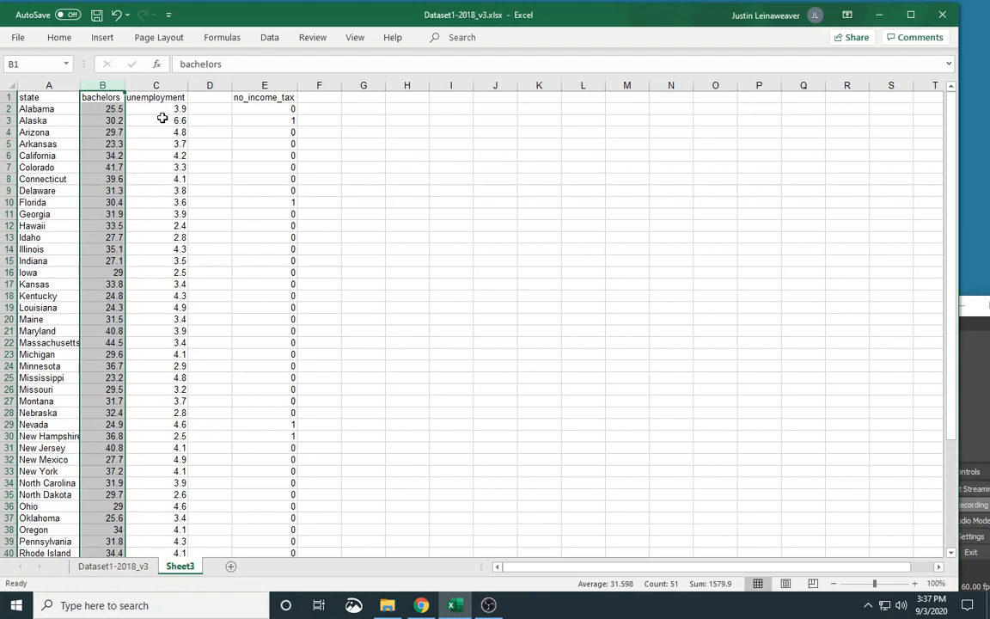
Insert a markers-only scatter chart from the bachelors and unemployment columns.
click(104, 85)
click(138, 132)
drag(102, 84, 144, 82)
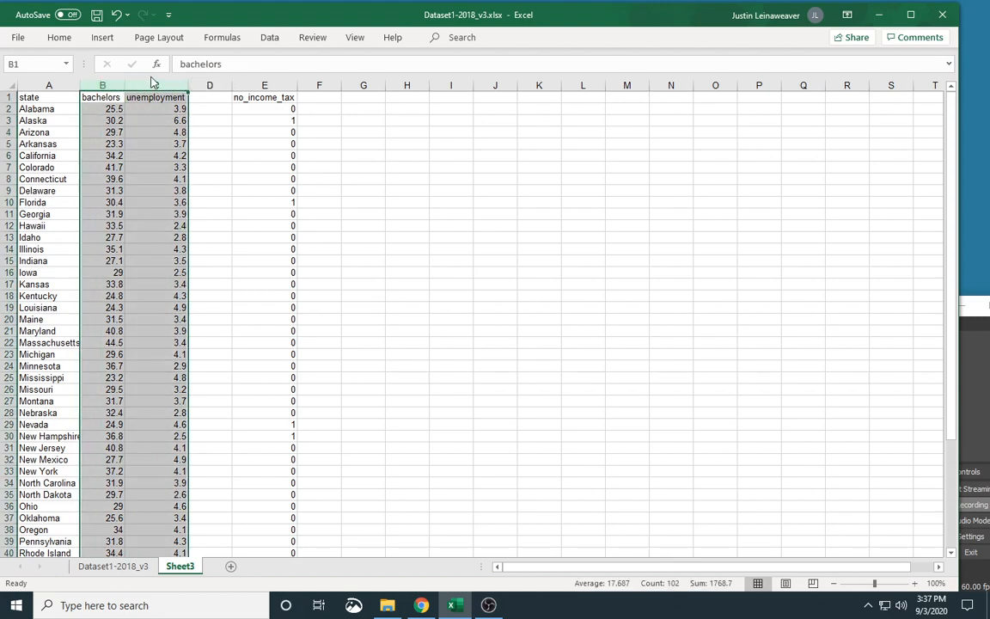
click(105, 38)
click(388, 89)
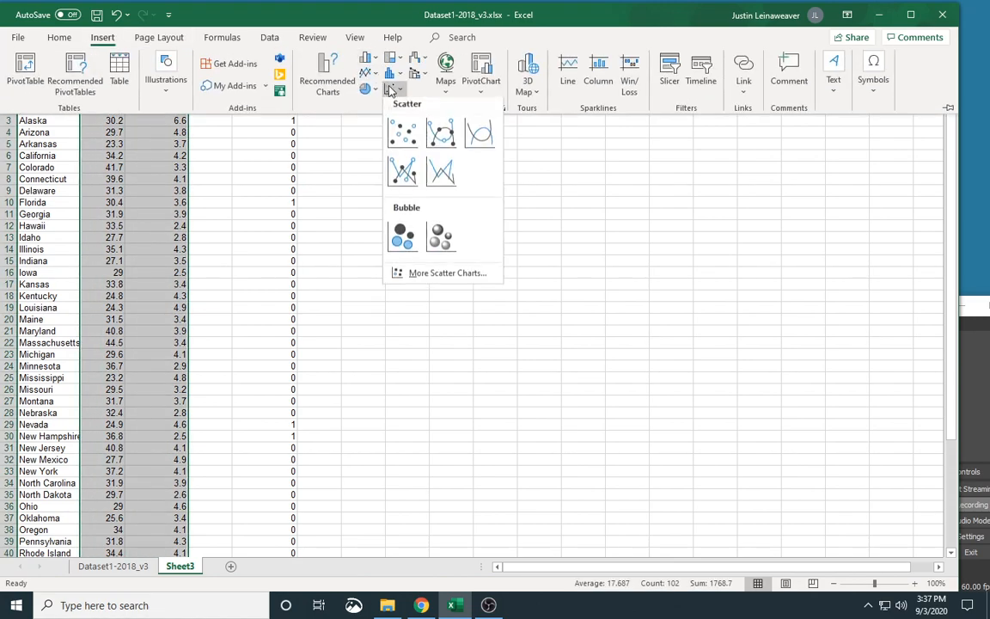
click(402, 133)
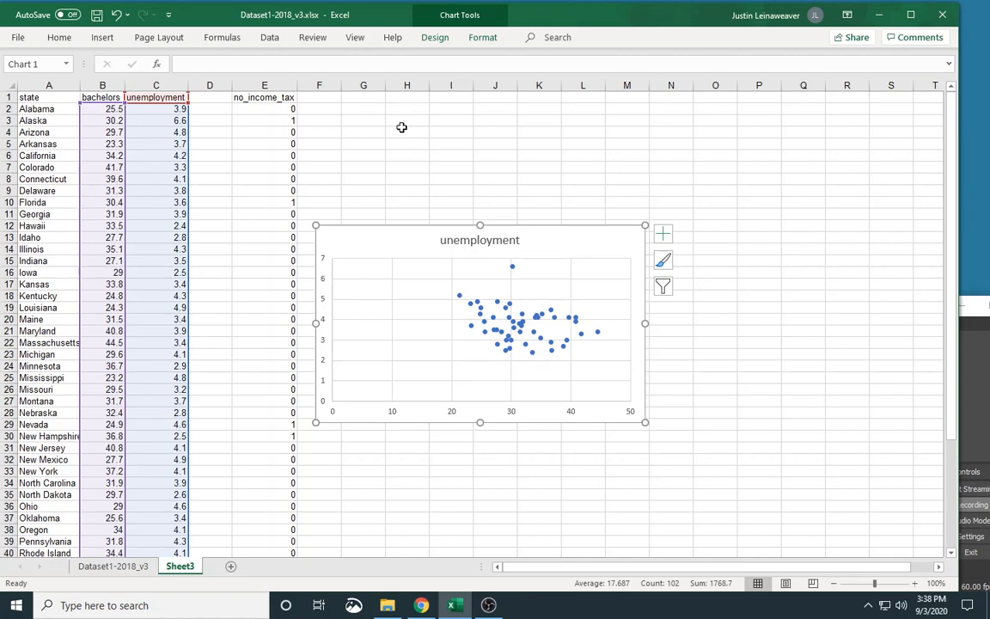
Delete the unemployment scatter chart from the sheet.
click(449, 417)
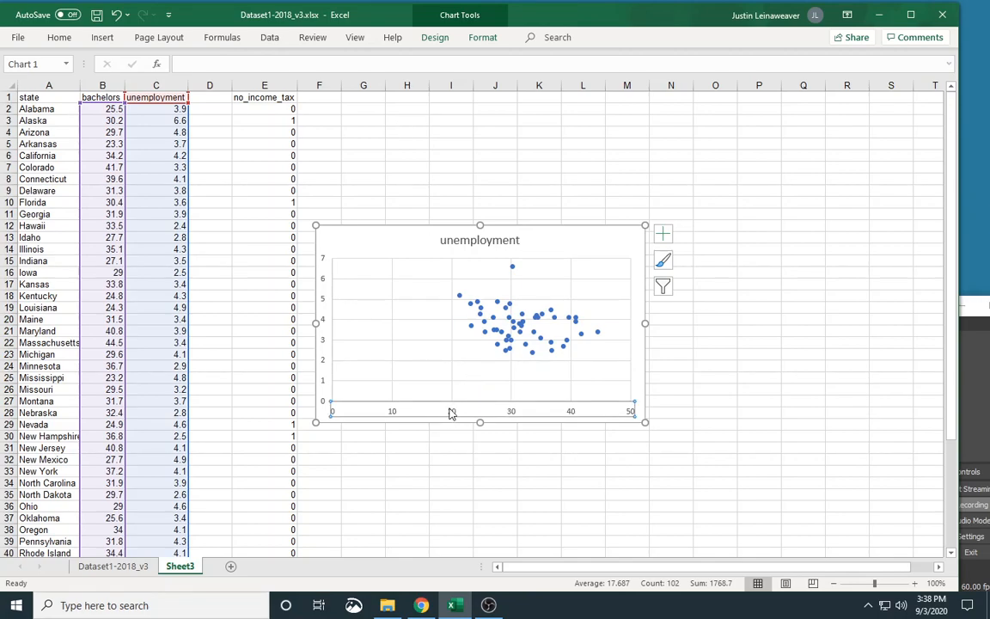
click(586, 243)
key(Delete)
click(586, 241)
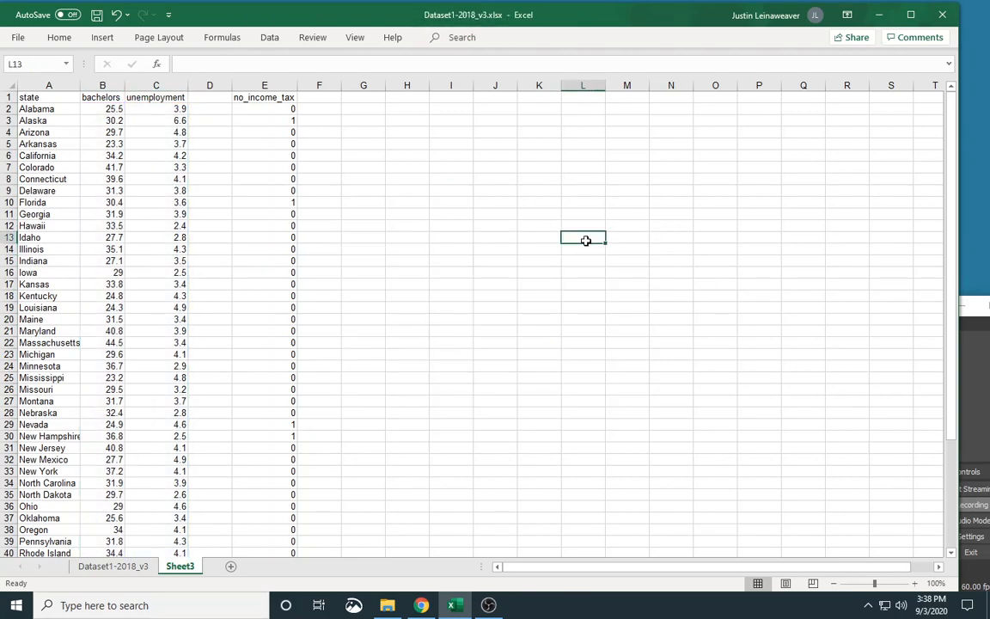
Delete the empty column D and sort the whole table, with headers, by no_income_tax from smallest to largest.
right_click(212, 85)
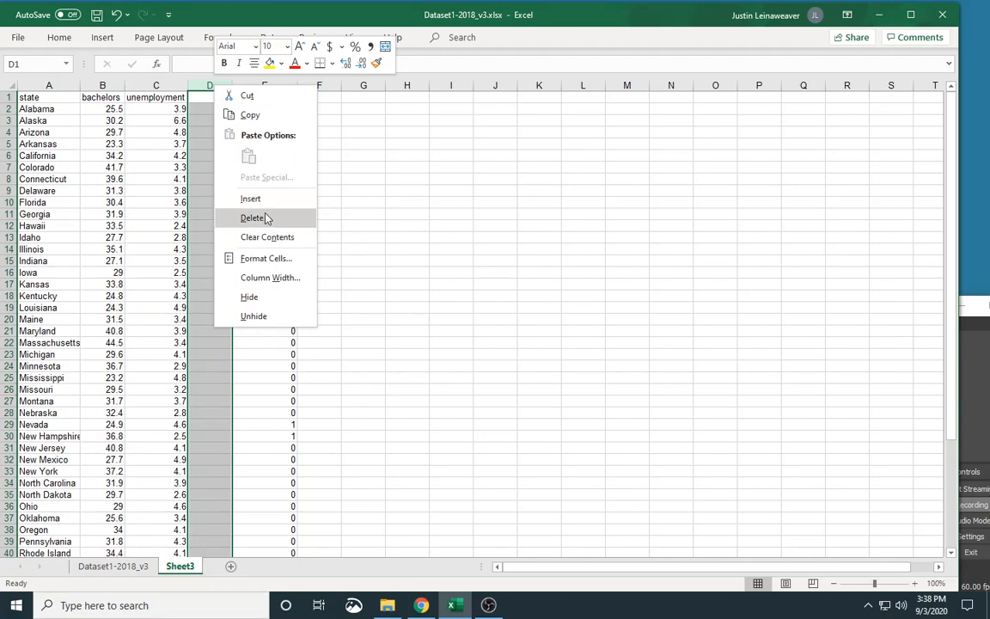
click(258, 216)
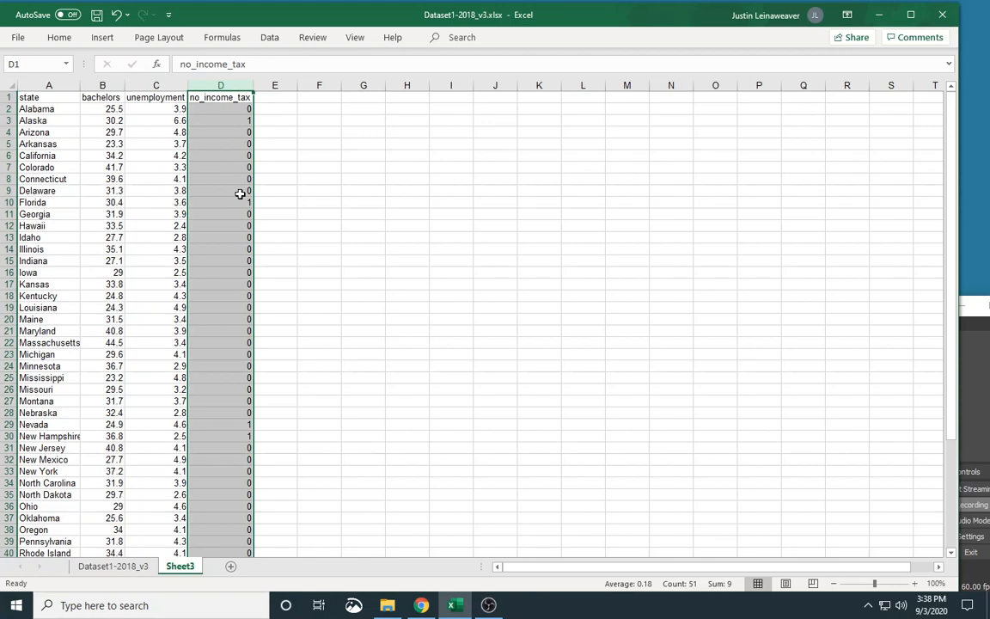
click(10, 87)
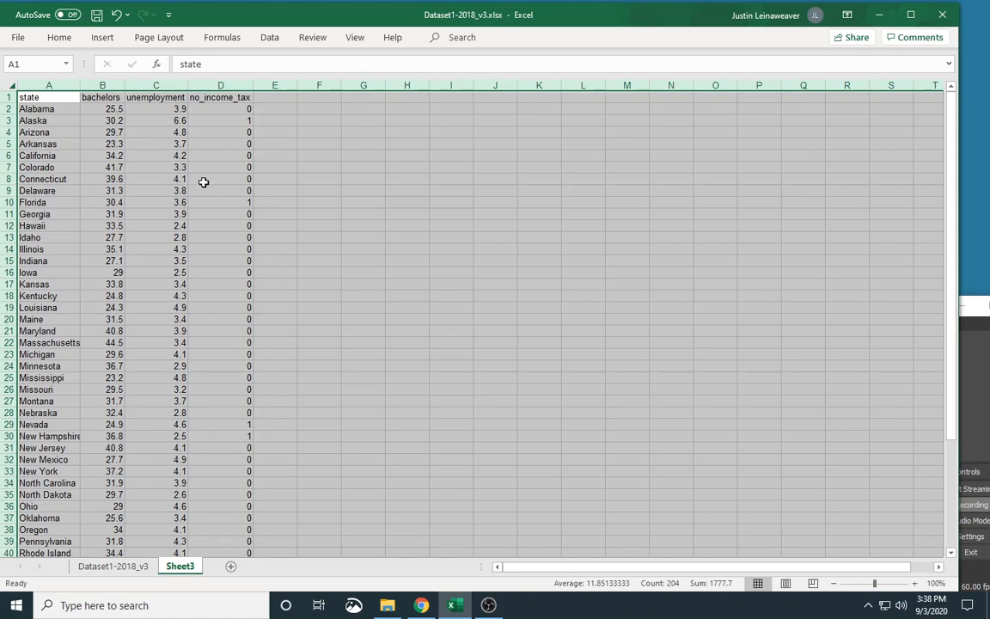
click(272, 38)
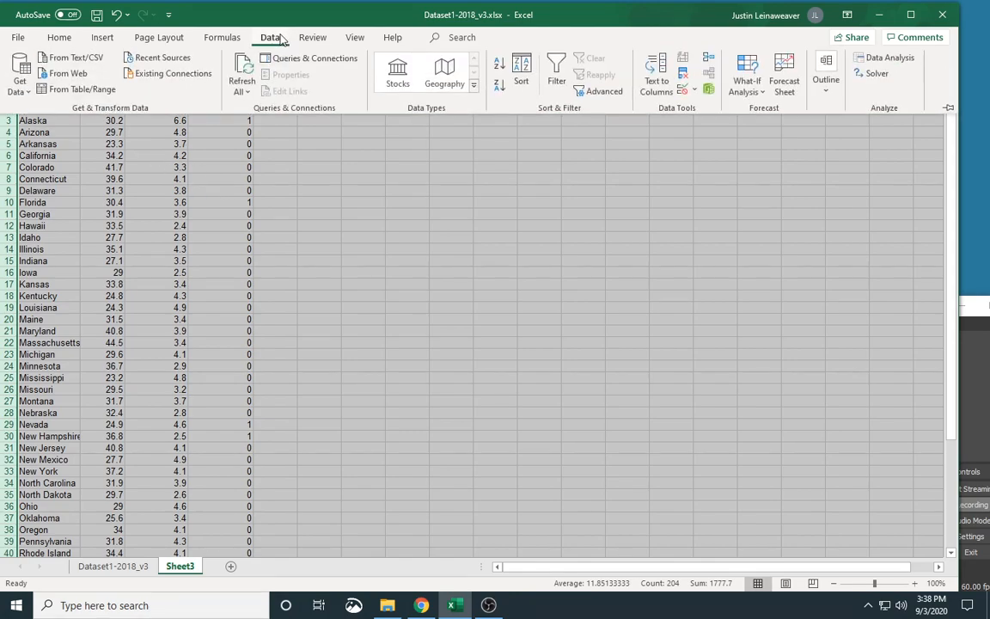
click(520, 72)
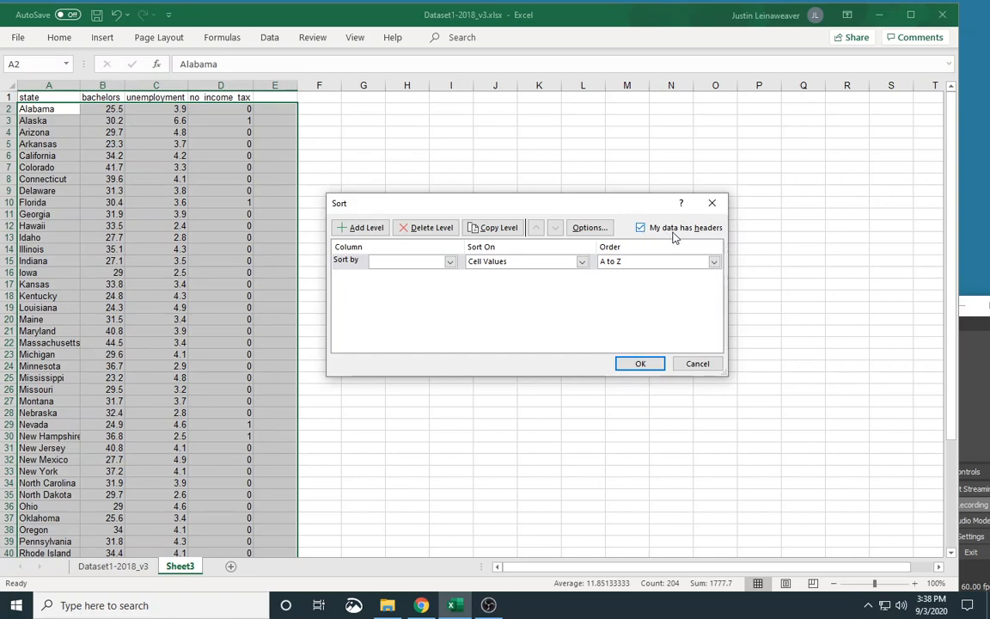
click(450, 261)
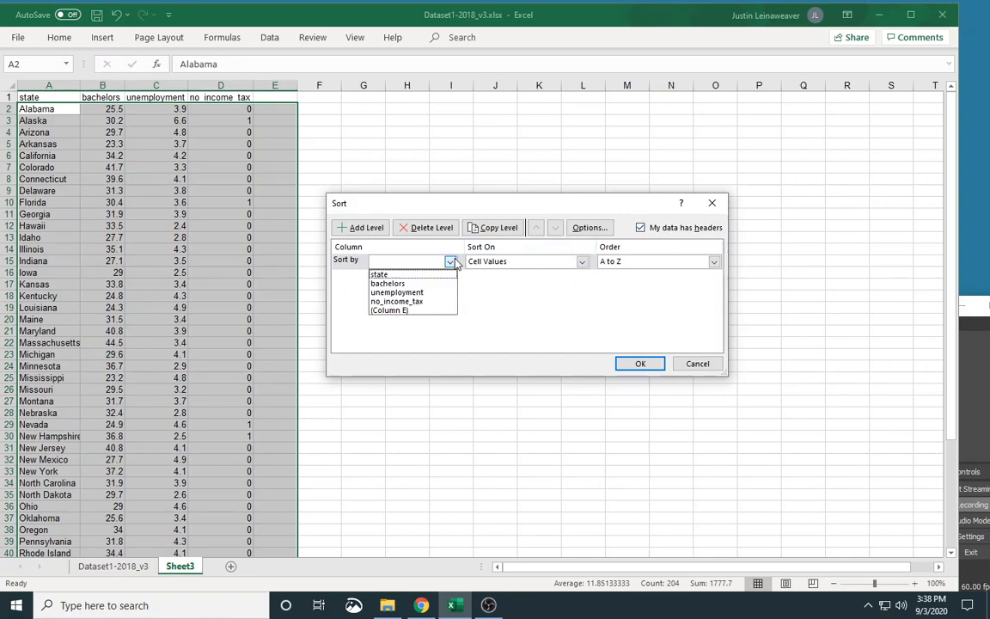
click(404, 303)
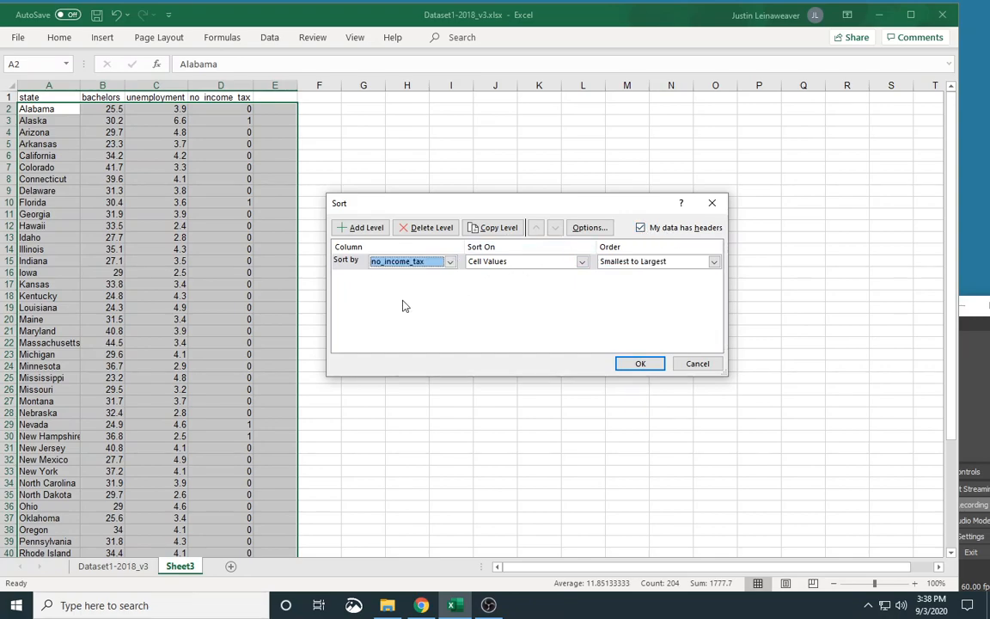
click(635, 364)
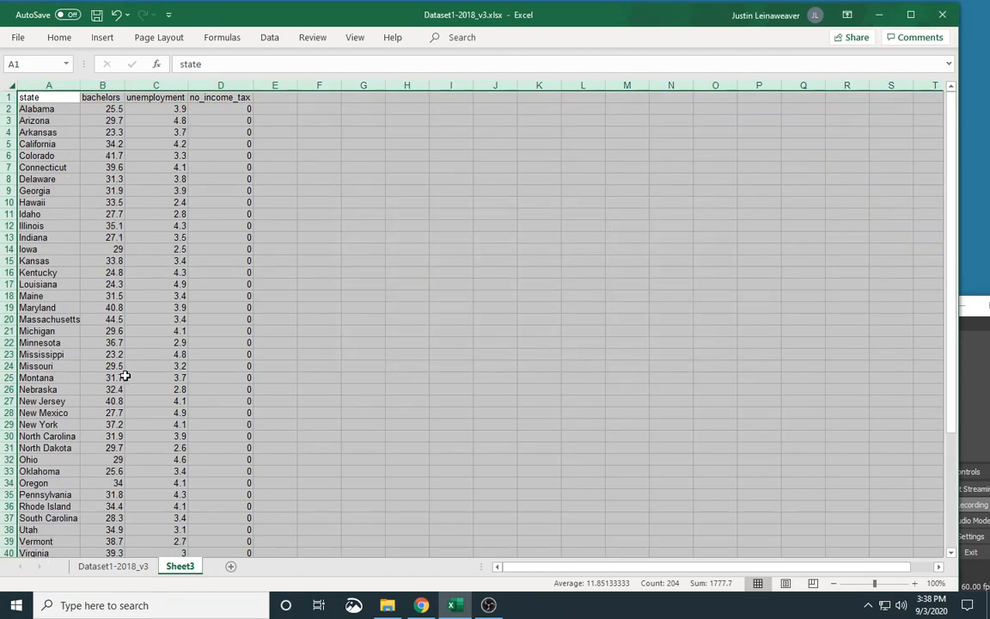
scroll(121, 371, down, 6)
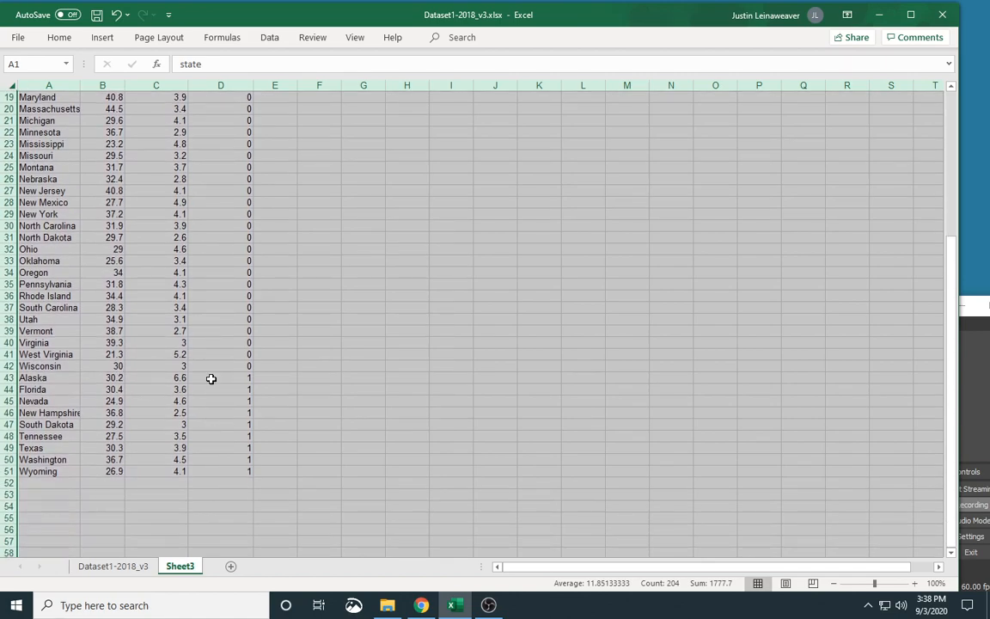
scroll(191, 396, up, 6)
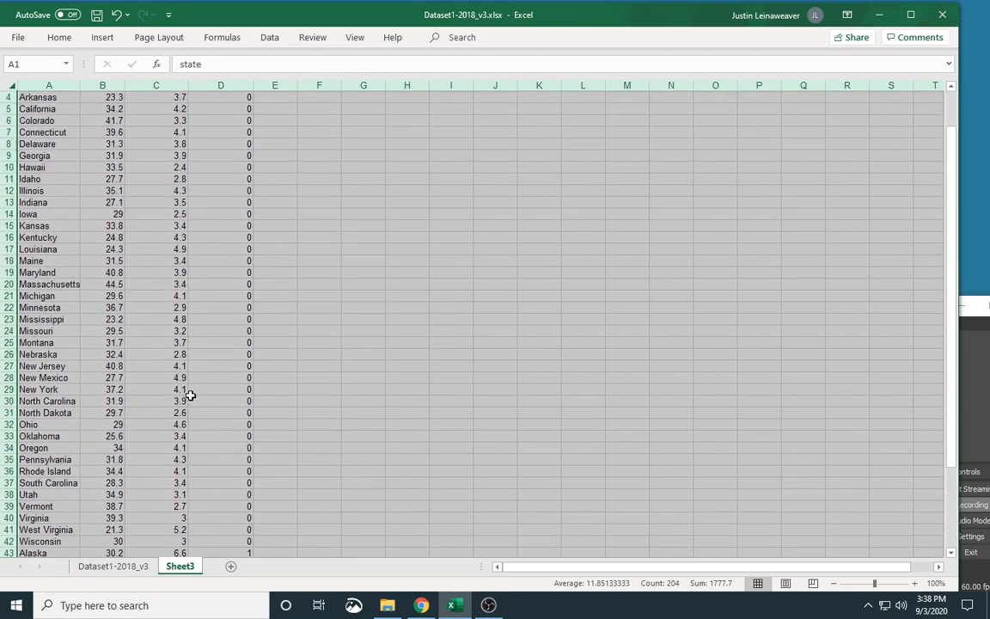
click(207, 216)
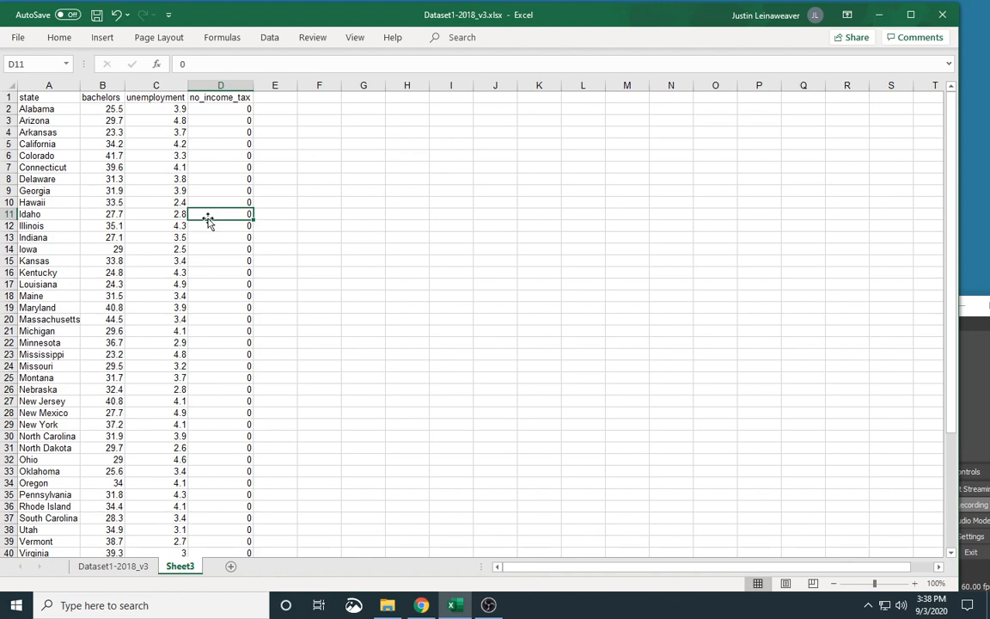
Insert a blank markers-only scatter chart with no data selected, starting from an empty cell beside the table.
click(309, 120)
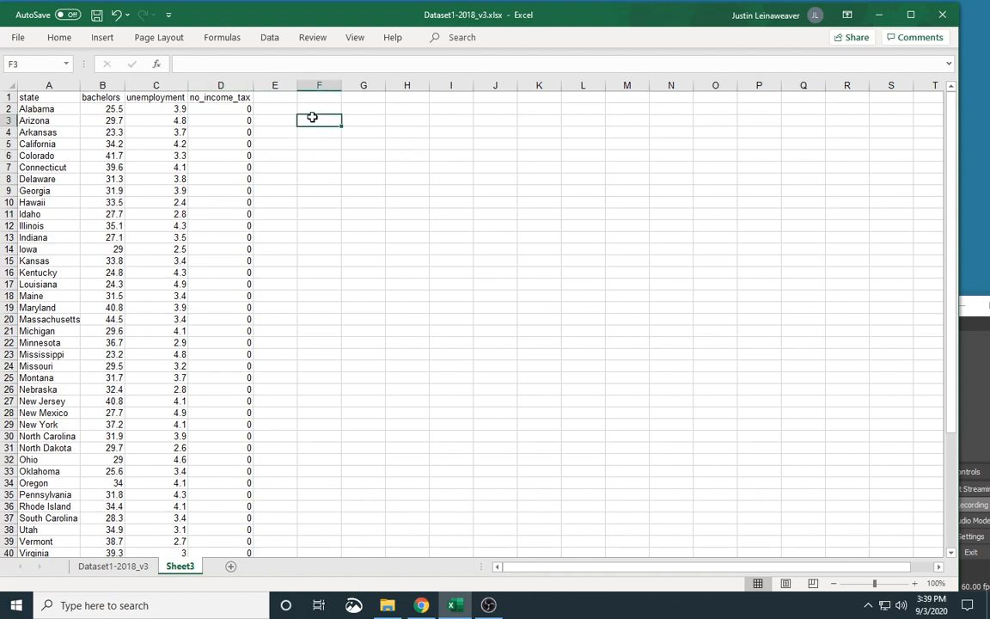
click(102, 38)
click(391, 89)
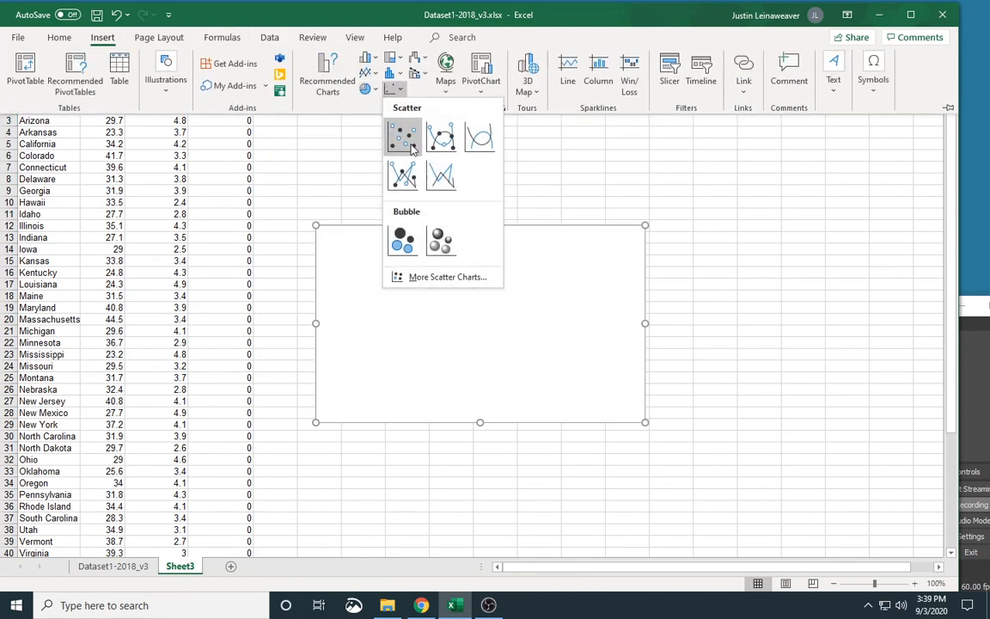
click(411, 148)
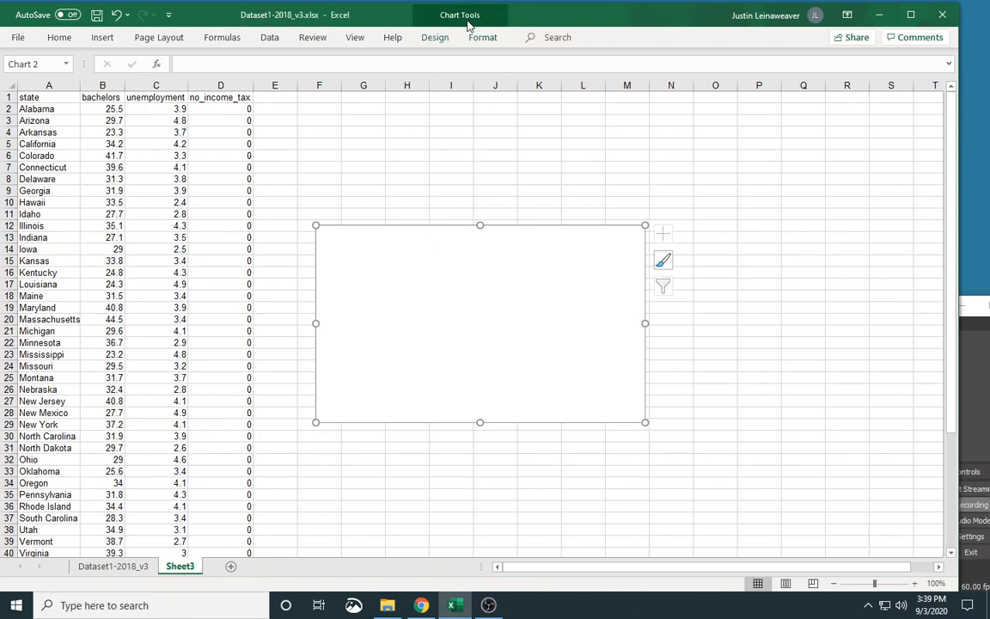
Add a data series named Income Tax to the blank chart, taking its X values from B2:B42.
click(437, 38)
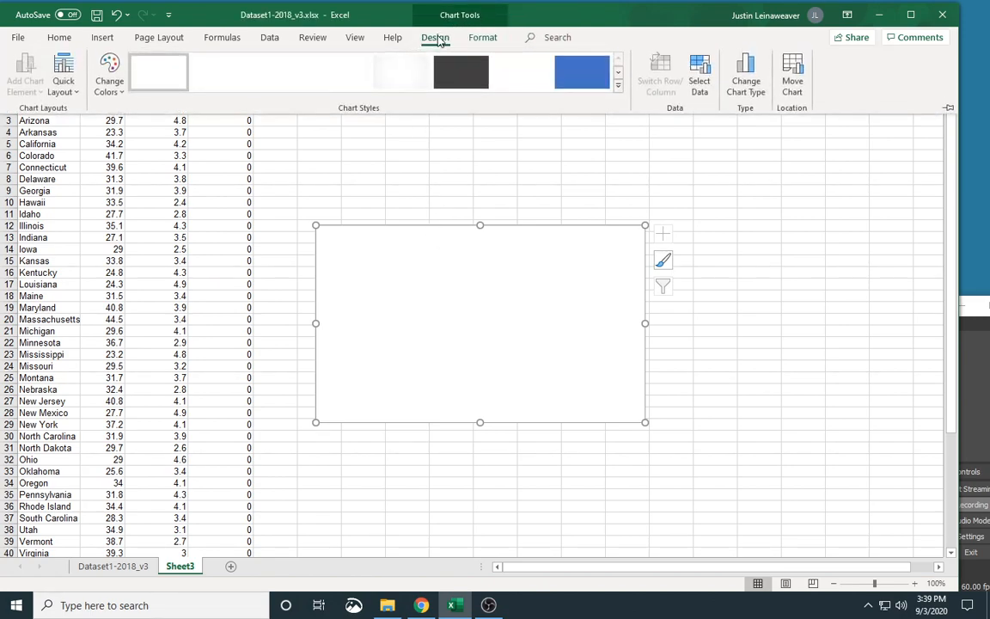
click(707, 79)
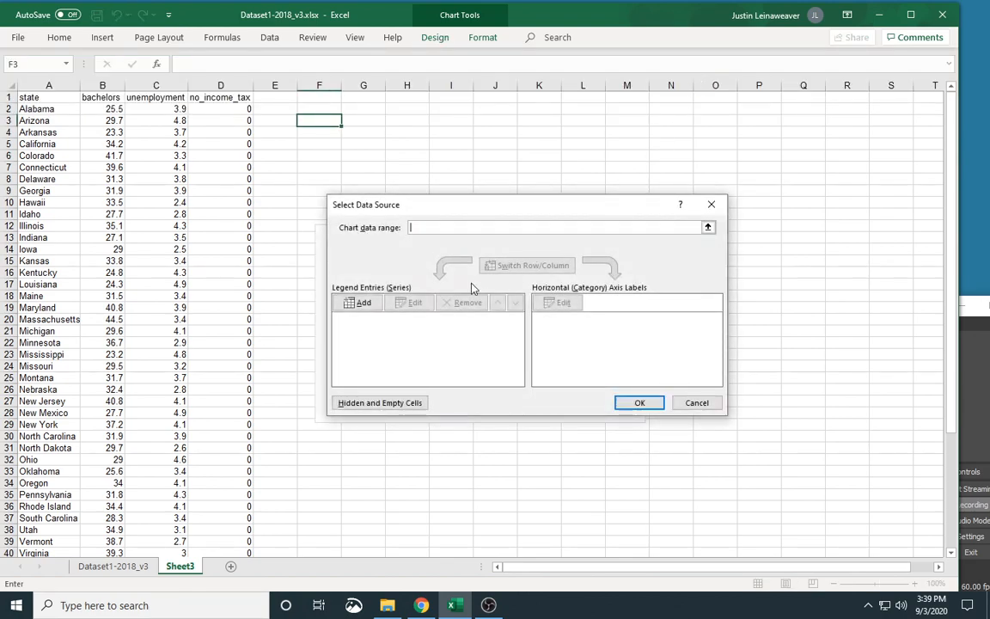
click(363, 303)
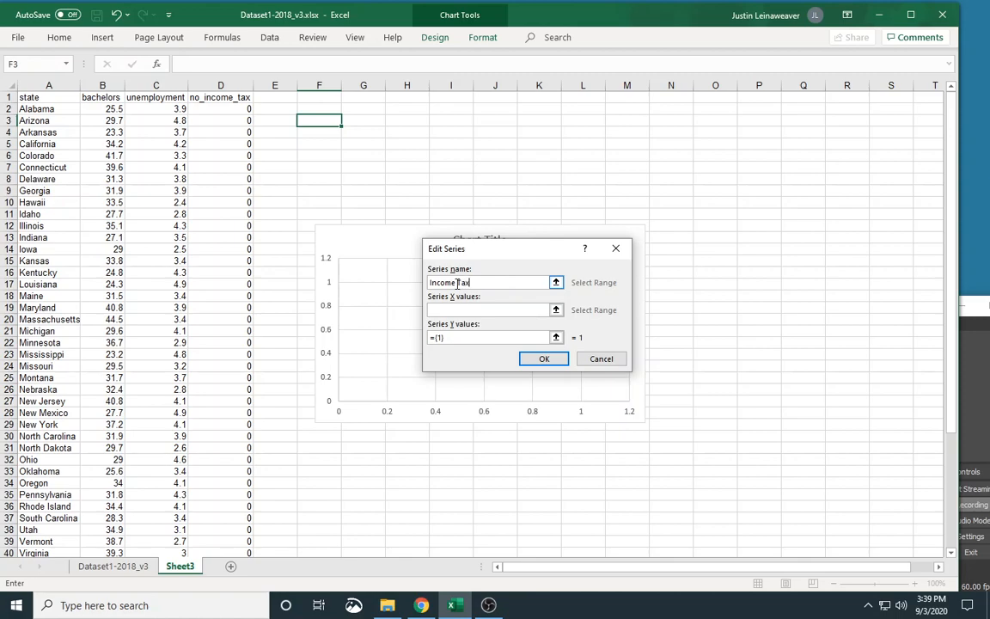
click(555, 310)
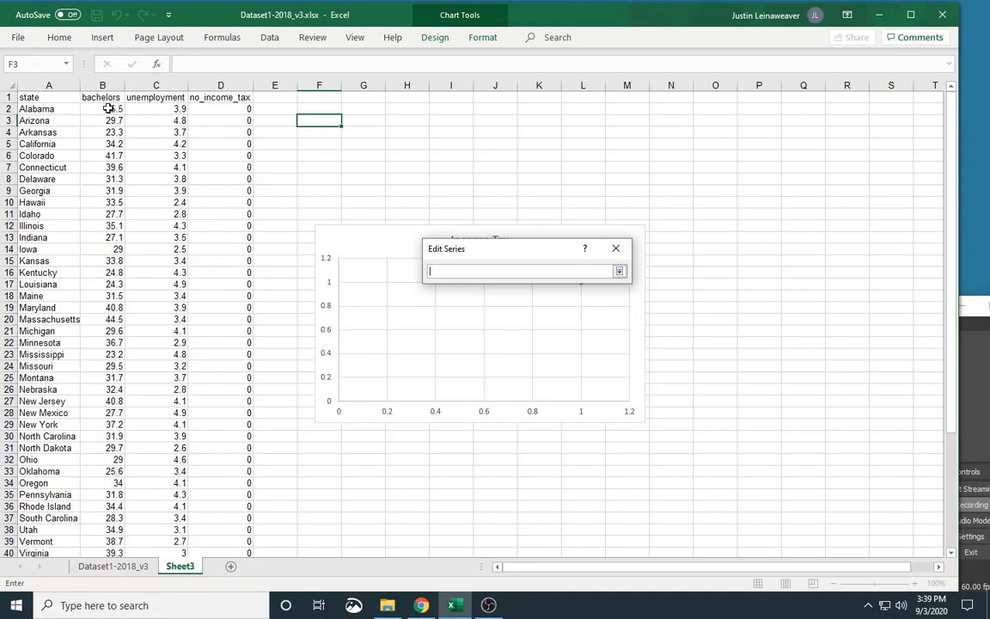
drag(103, 108, 112, 472)
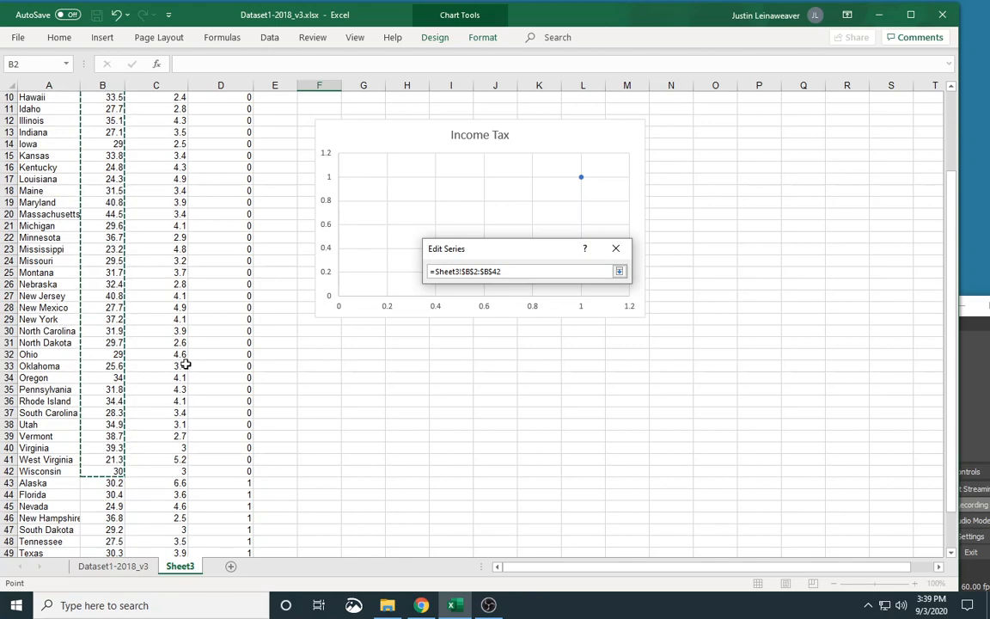
key(Return)
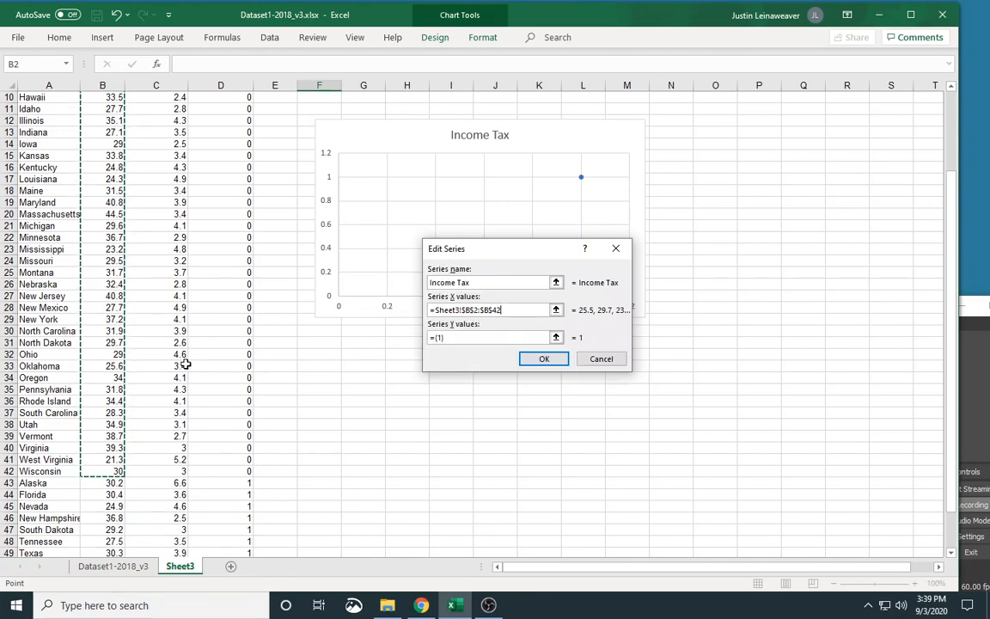
Set the Income Tax series' Y values to C2:C42 and apply the data source.
scroll(168, 376, up, 3)
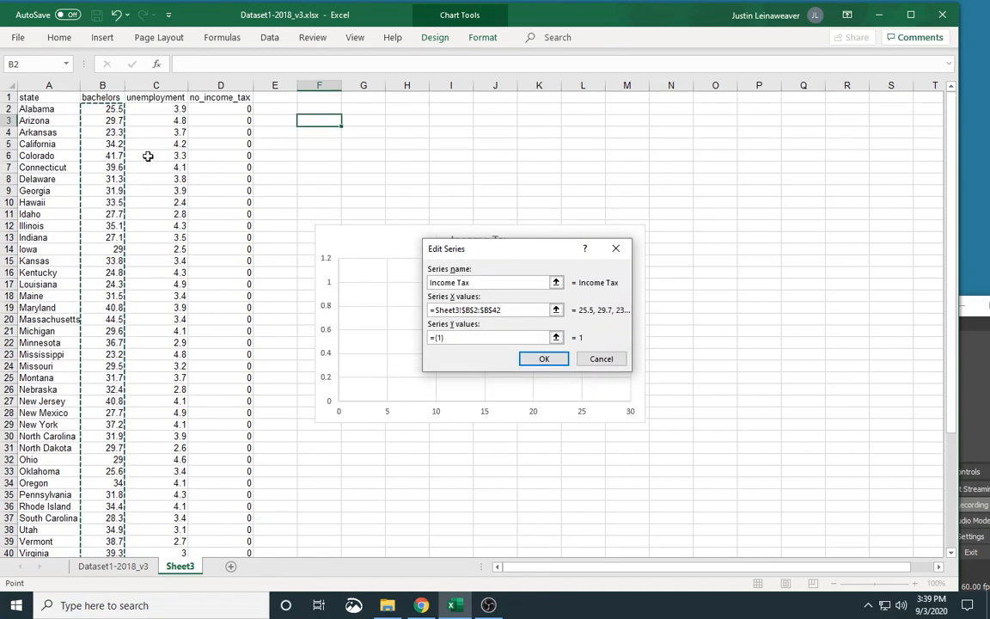
click(556, 337)
drag(167, 112, 173, 446)
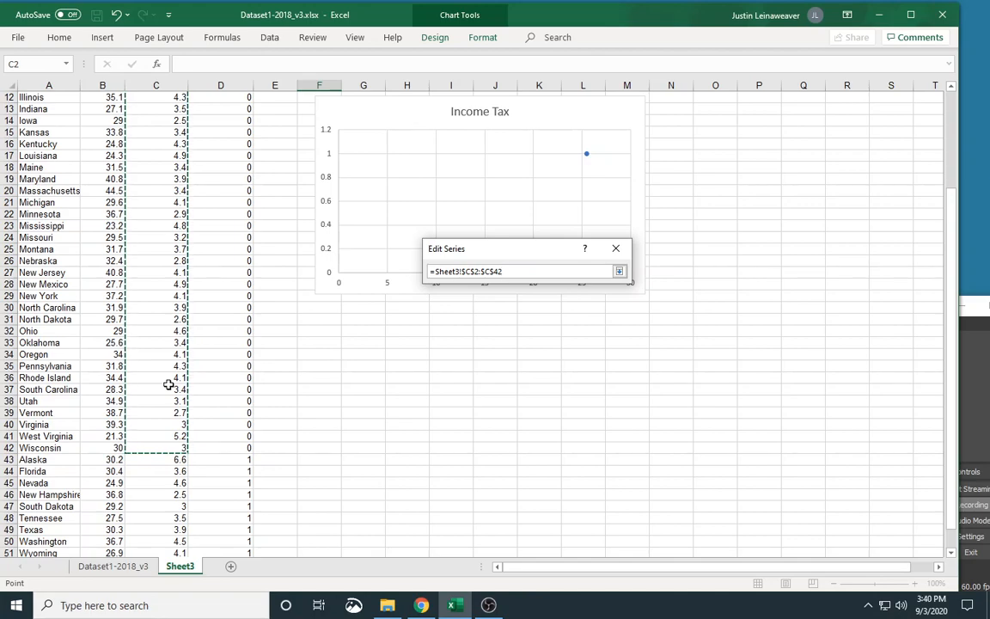
key(Return)
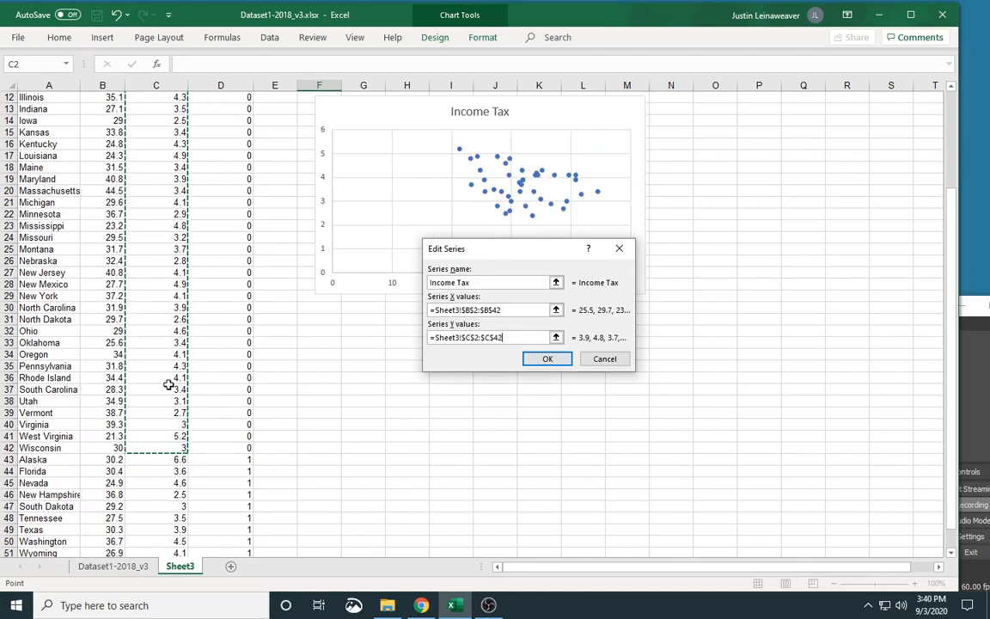
click(544, 358)
click(636, 402)
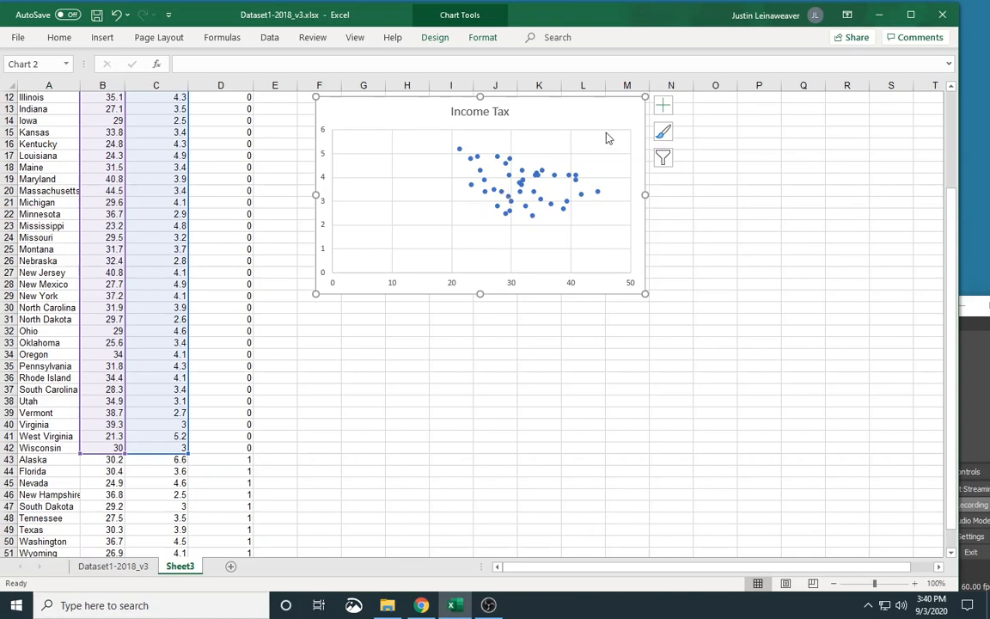
Add a second data series named No Income Tax to the chart, taking its X values from B43:B51.
scroll(678, 197, up, 1)
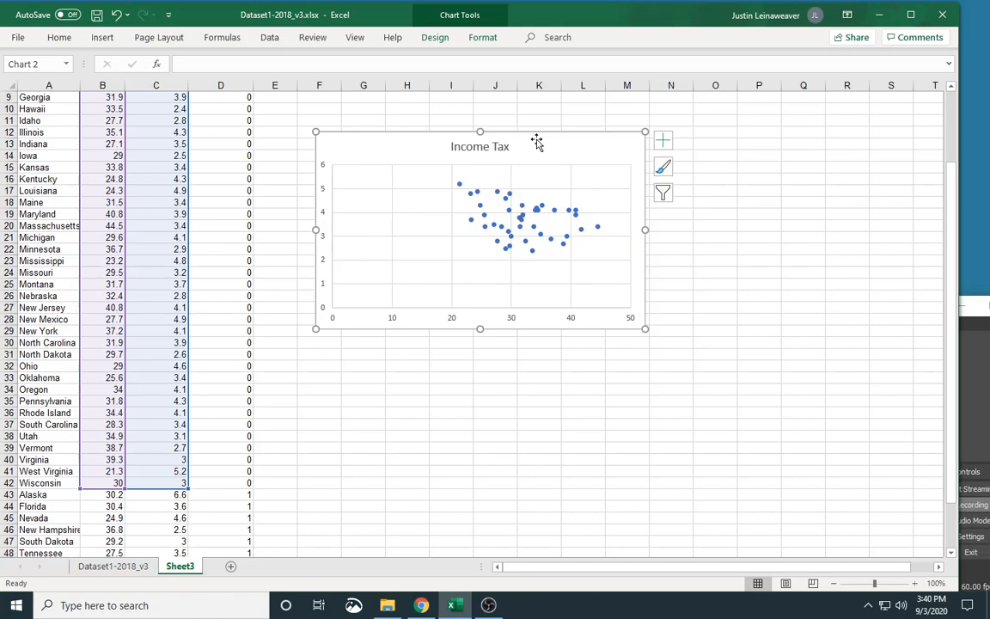
click(434, 38)
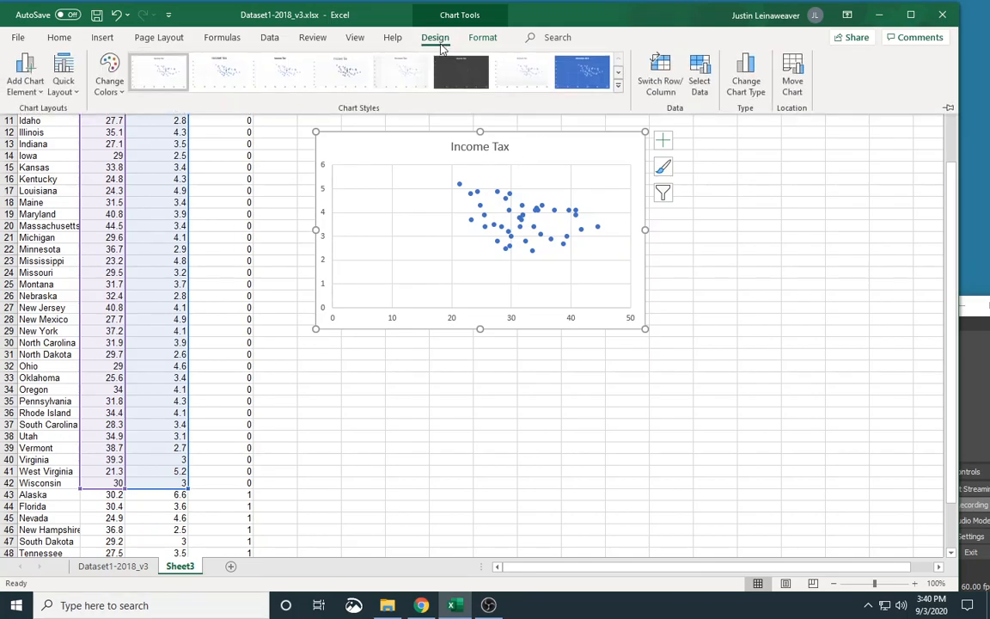
click(698, 84)
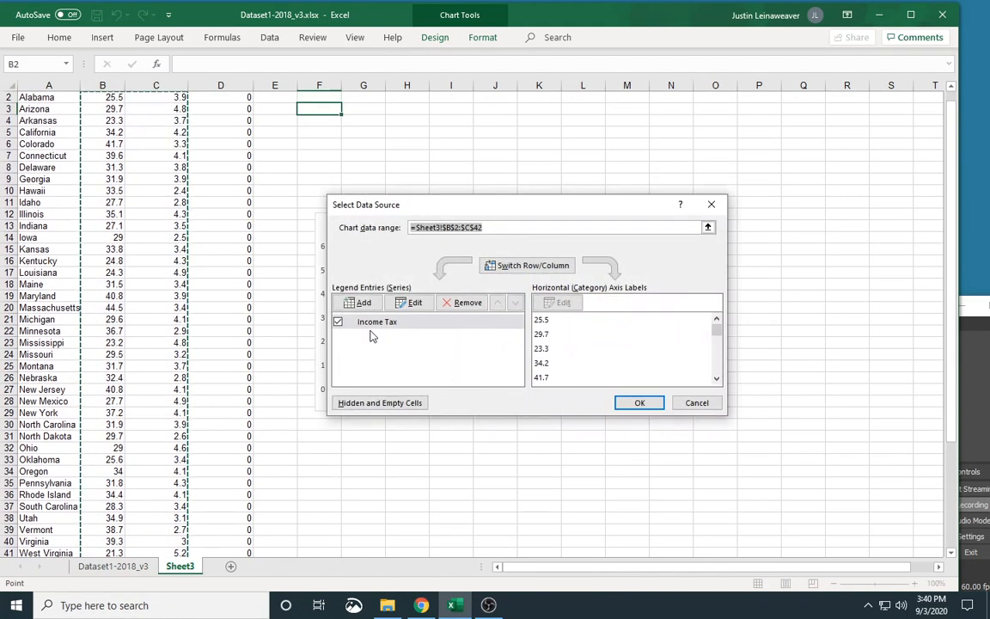
click(359, 303)
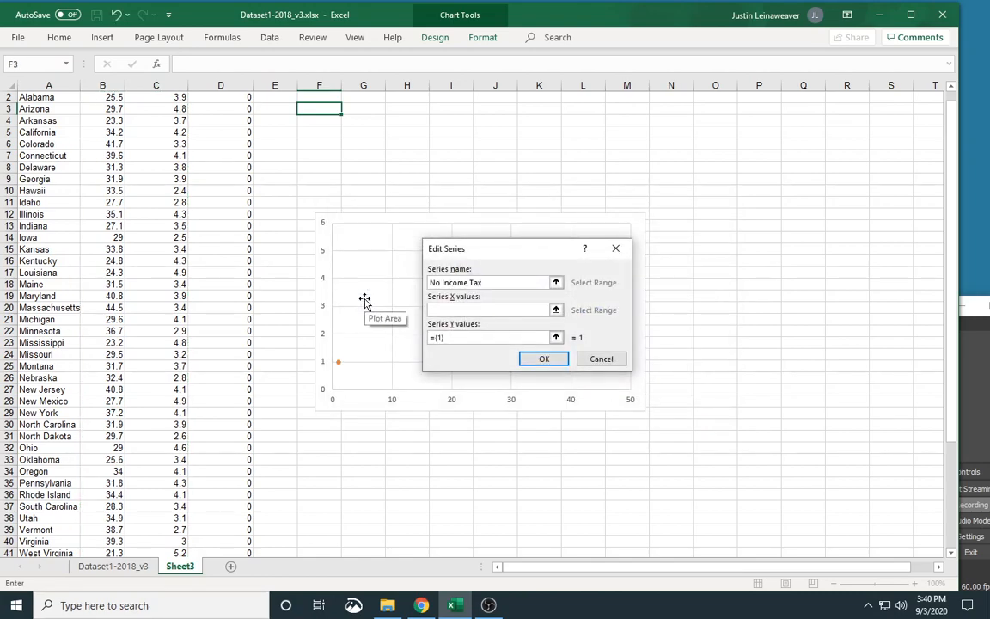
click(558, 315)
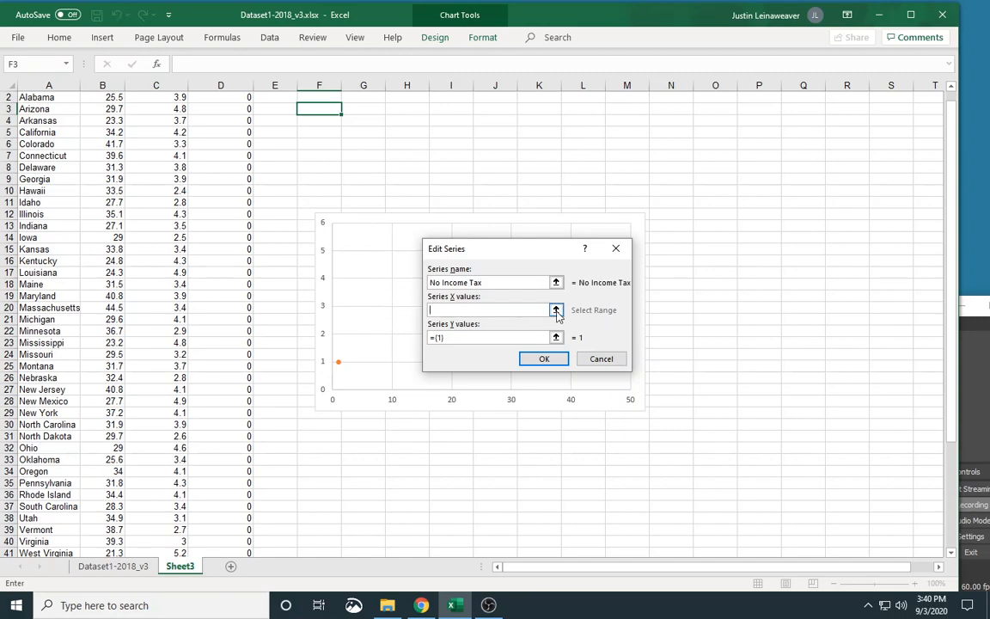
click(556, 311)
scroll(194, 440, down, 5)
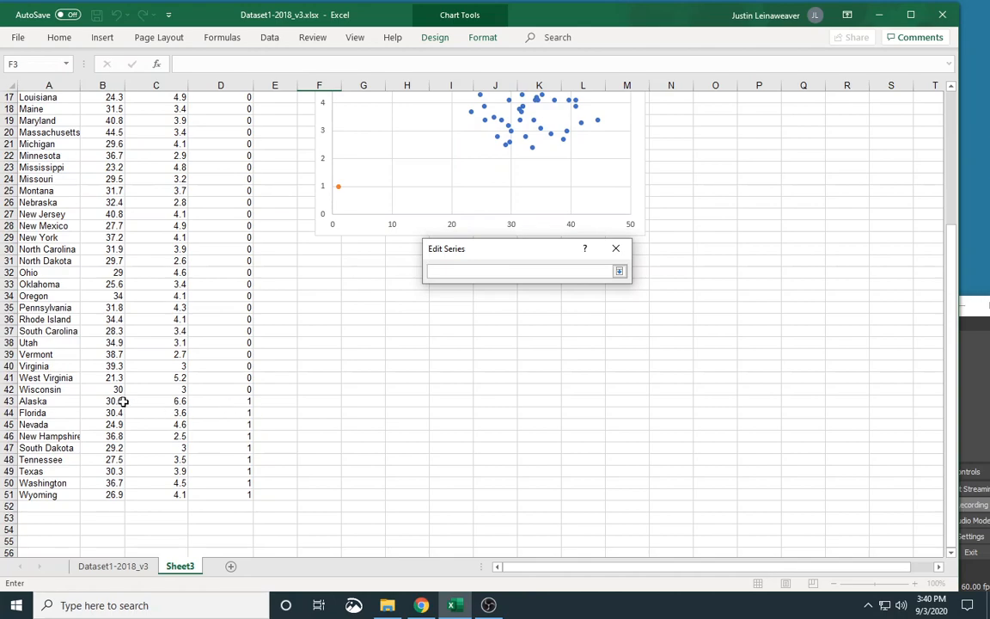
drag(115, 401, 115, 496)
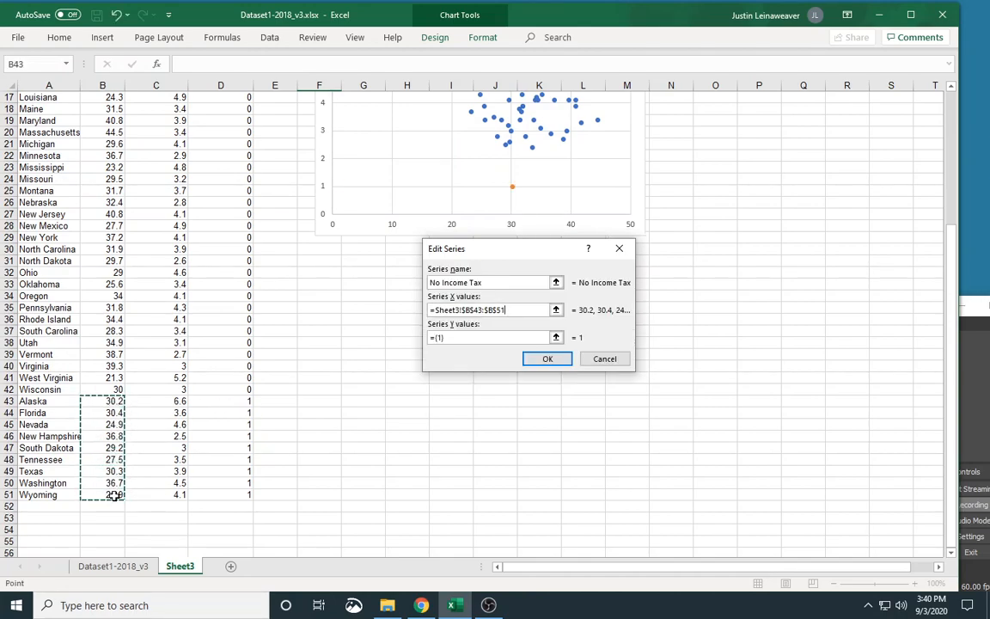
Set the No Income Tax series' Y values to C43:C51 and apply the data source.
click(556, 337)
drag(166, 404, 167, 497)
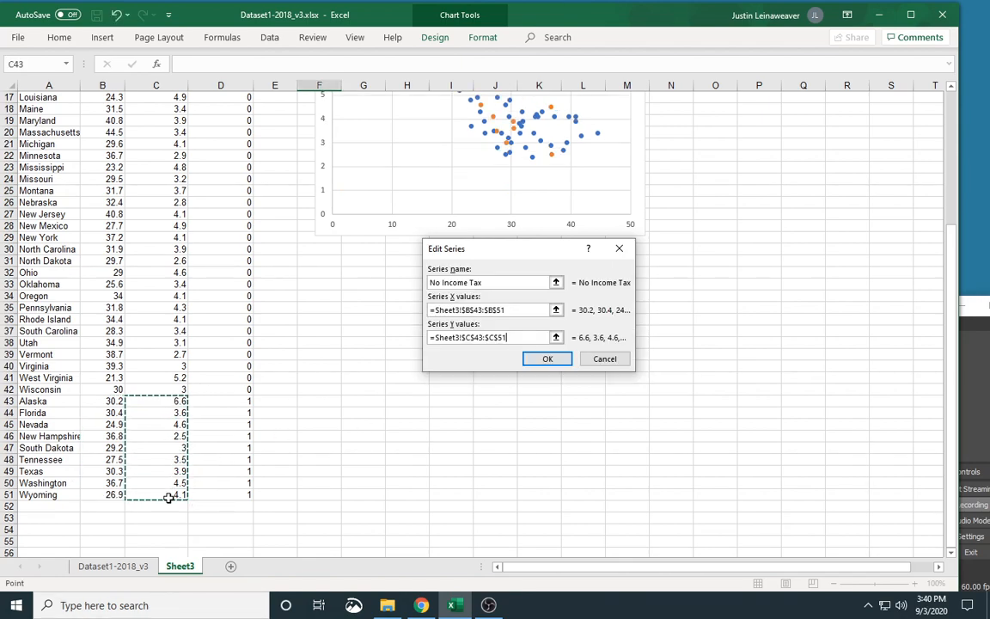
click(536, 365)
click(636, 402)
Add axis titles, a chart title and a legend to the scatter chart.
scroll(637, 400, up, 4)
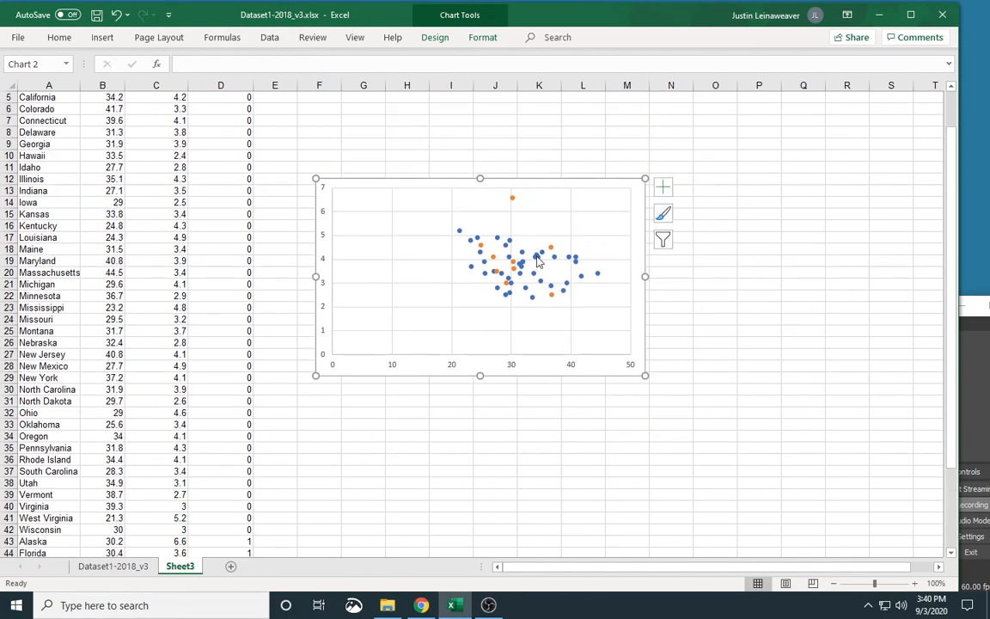
click(663, 187)
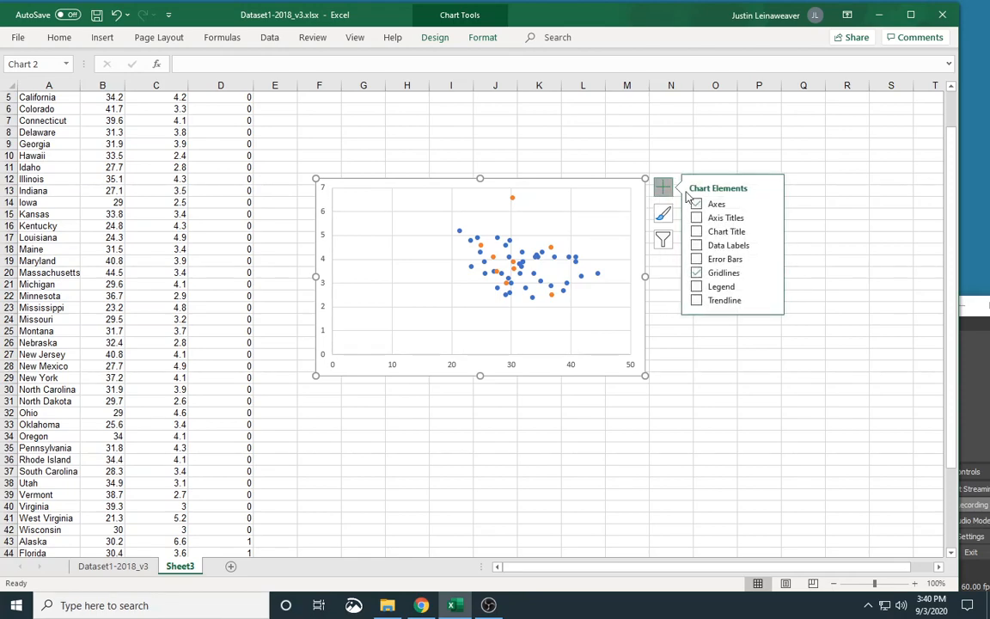
click(726, 218)
click(726, 231)
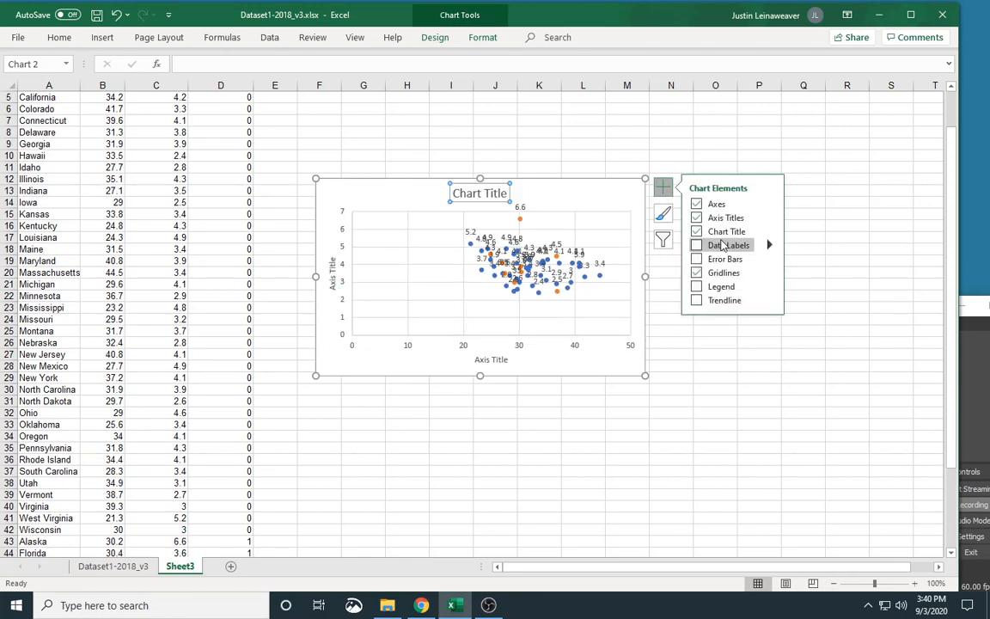
click(720, 286)
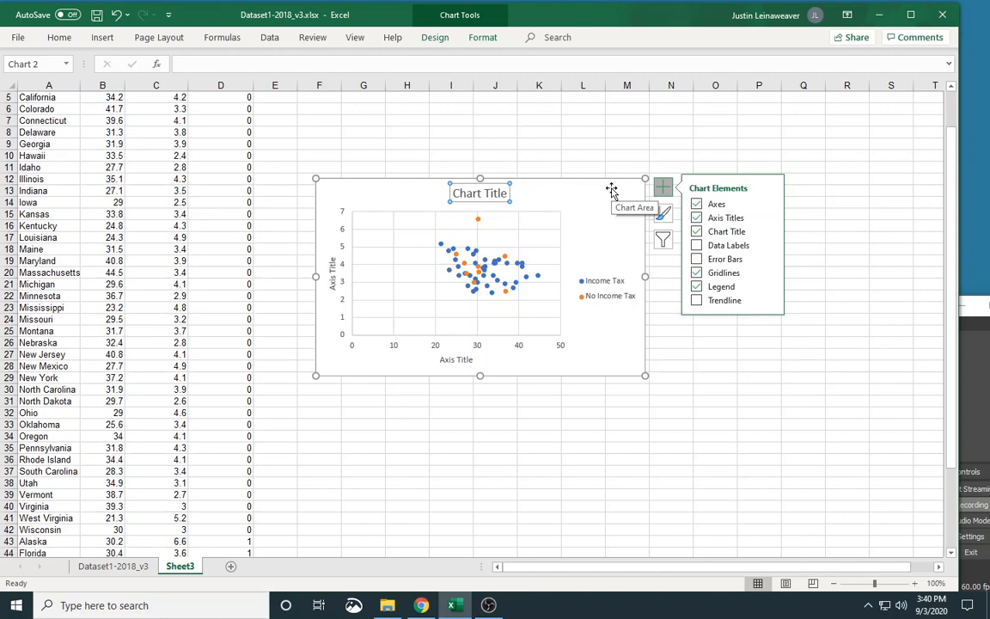
click(611, 190)
click(659, 189)
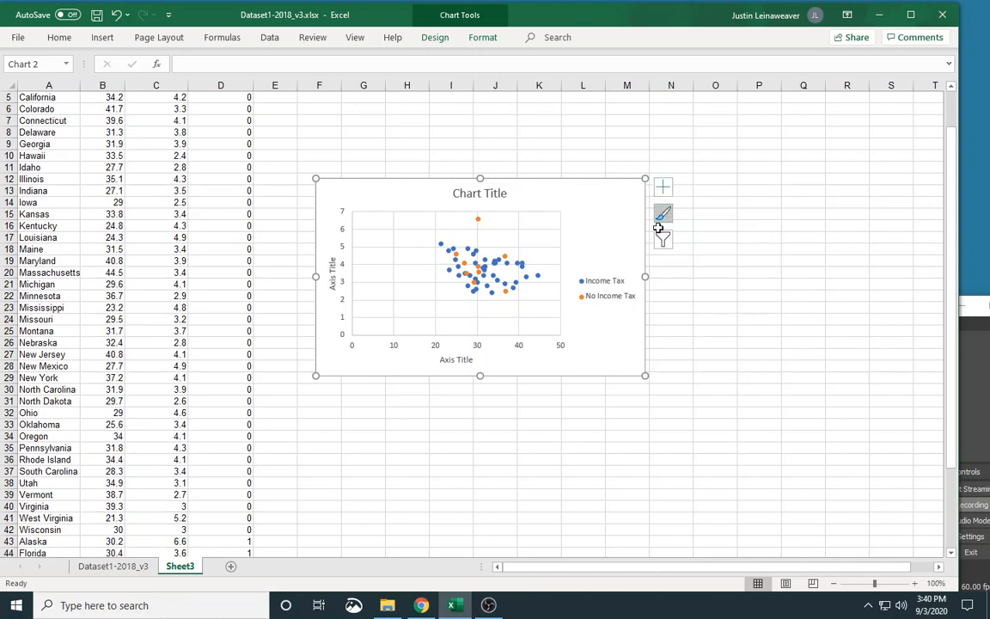
Enlarge the chart to reach about column P and row 33, and delete its vertical and horizontal gridlines.
drag(645, 374, 752, 422)
click(385, 333)
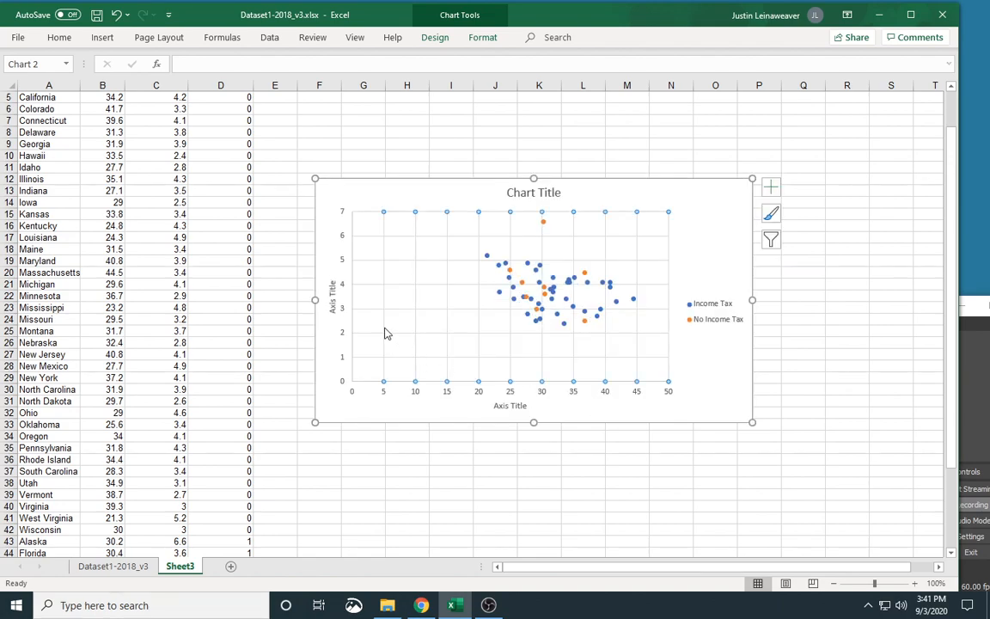
key(Delete)
click(390, 308)
key(Delete)
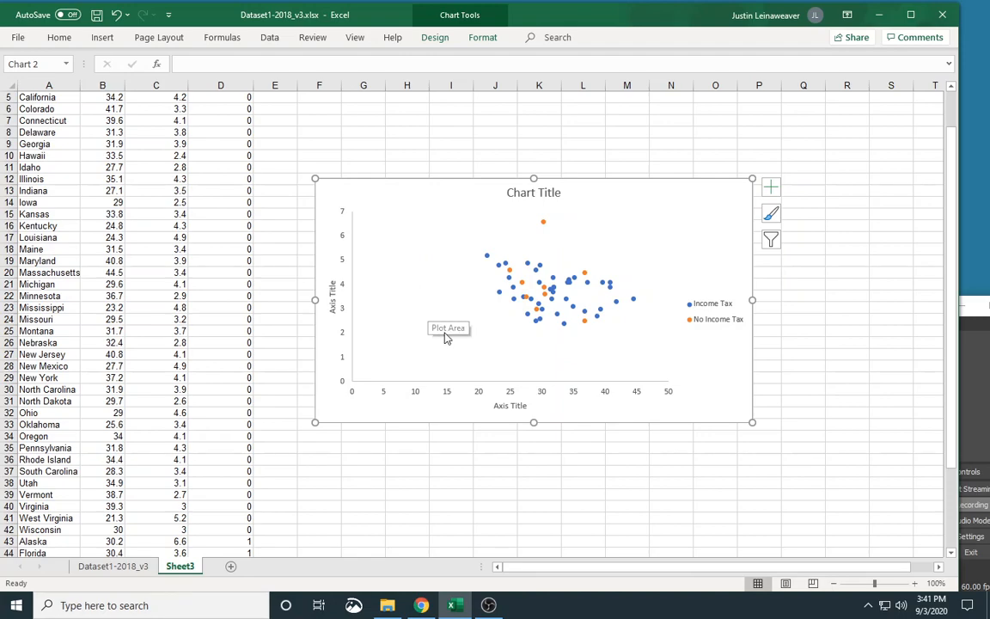
Set the horizontal axis minimum bound to 15.
click(448, 398)
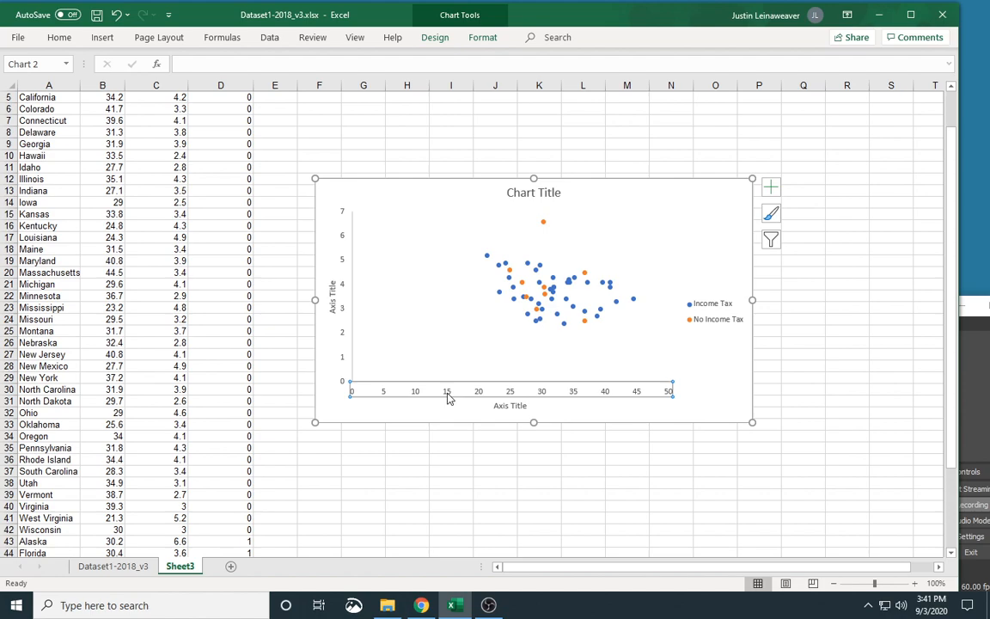
right_click(448, 398)
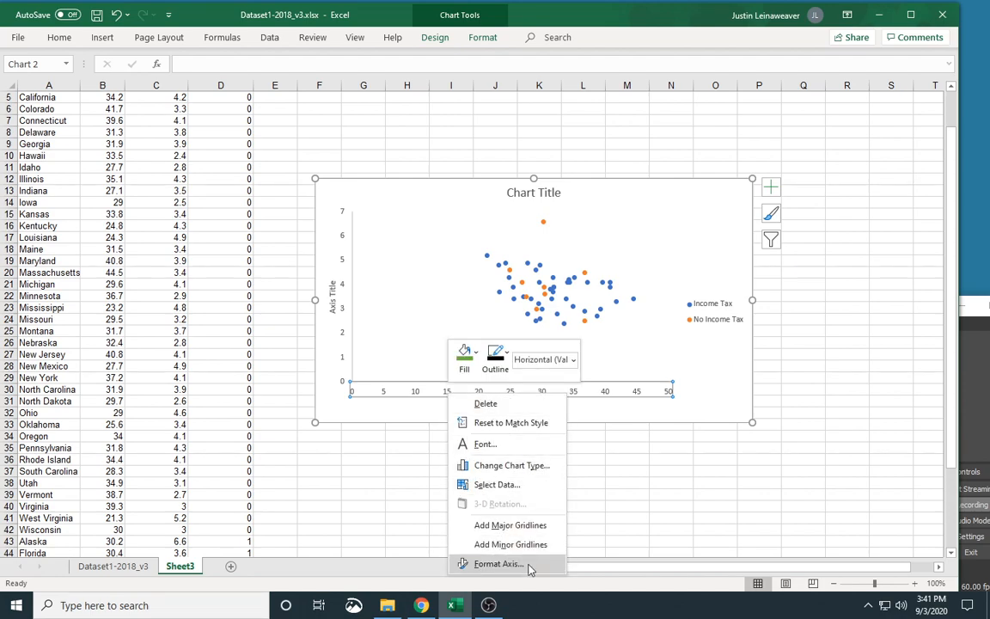
click(499, 564)
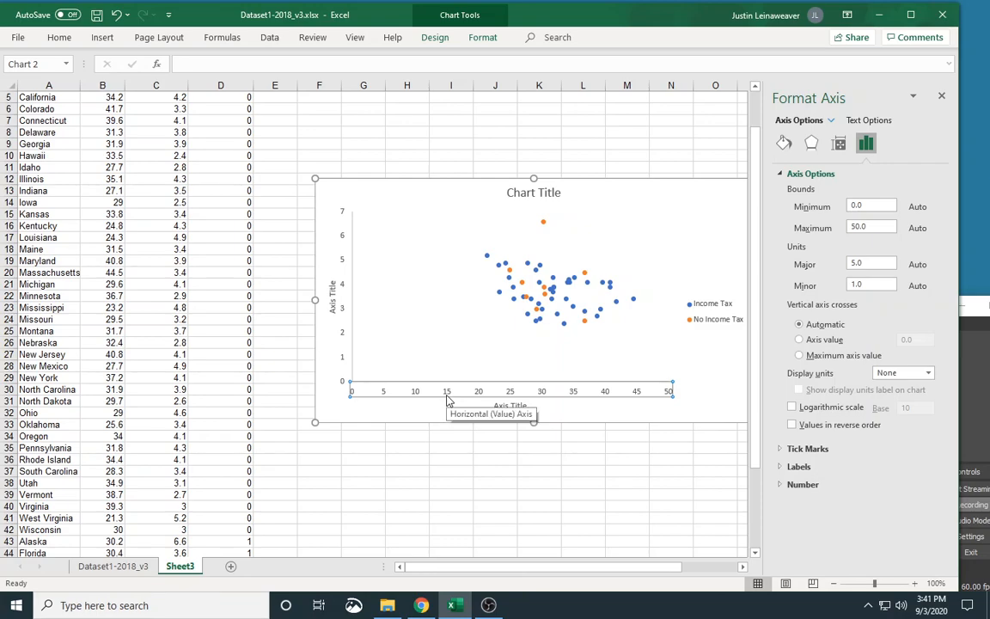
drag(869, 205, 849, 209)
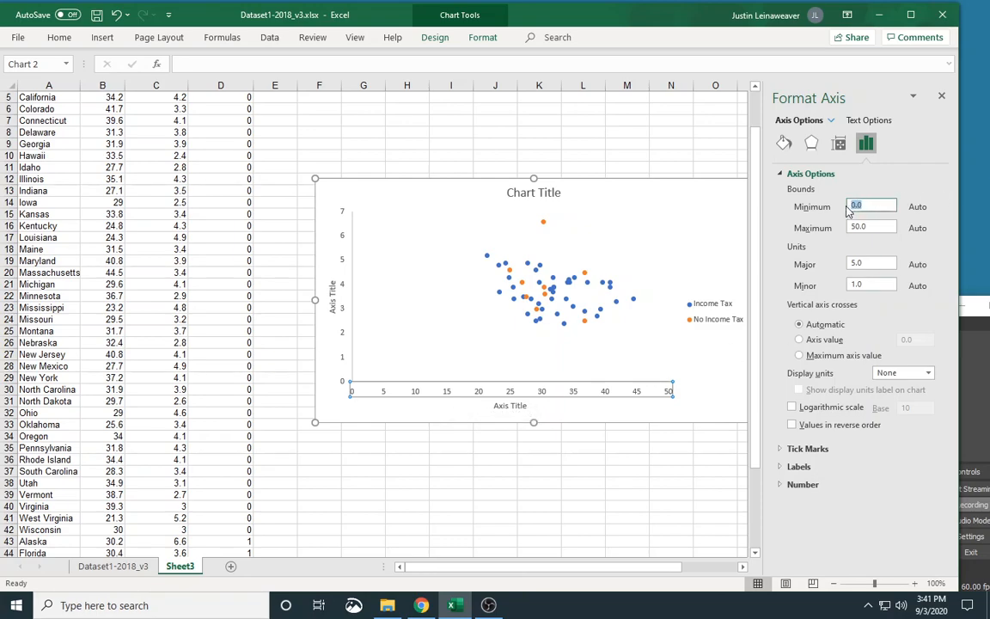
text(15)
key(Return)
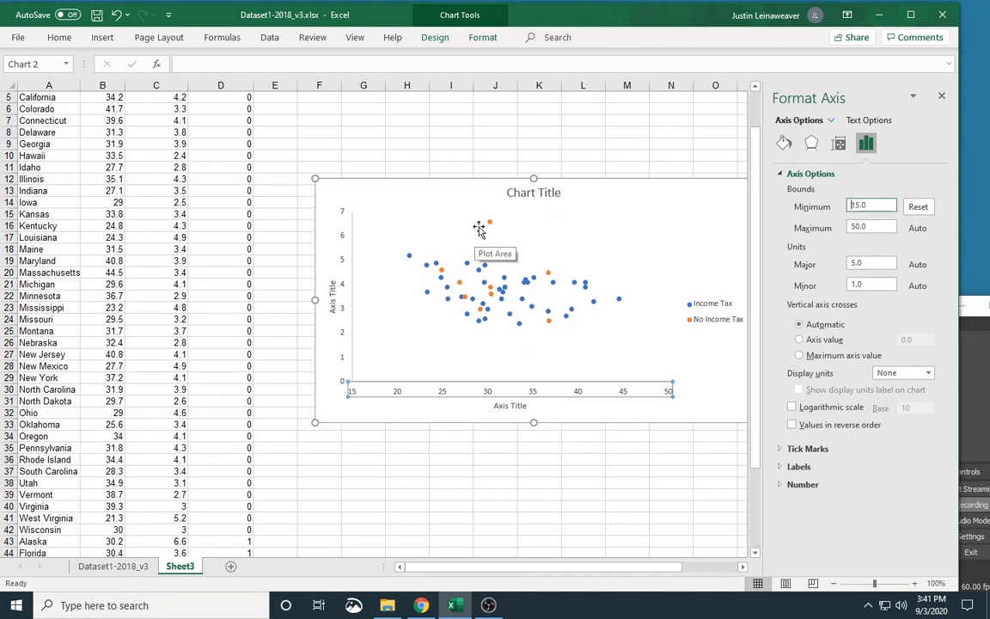
Set the vertical axis minimum bound to 2.
click(343, 240)
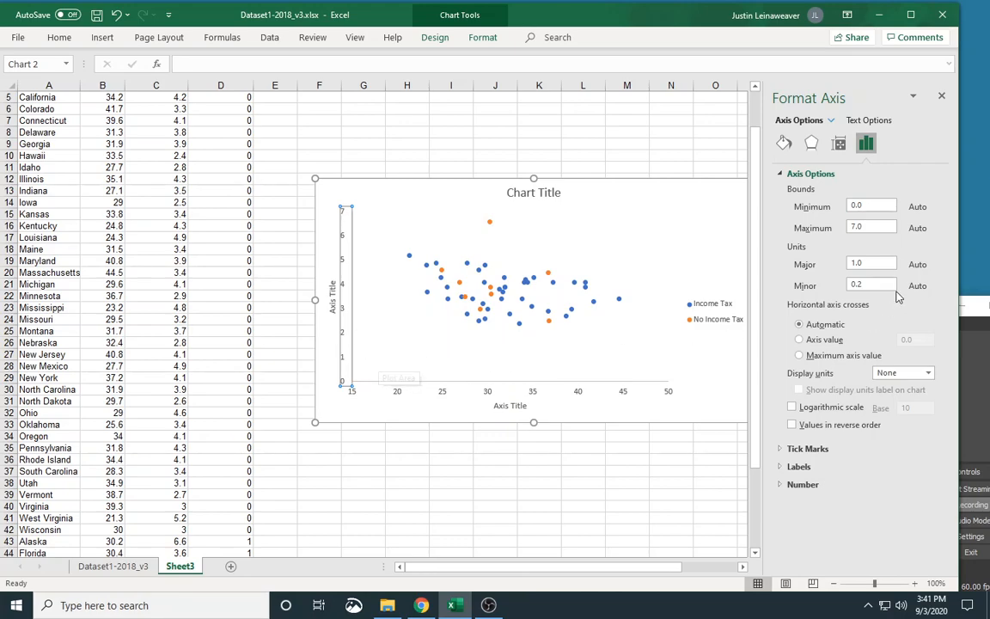
drag(879, 207, 845, 215)
text(2)
key(Return)
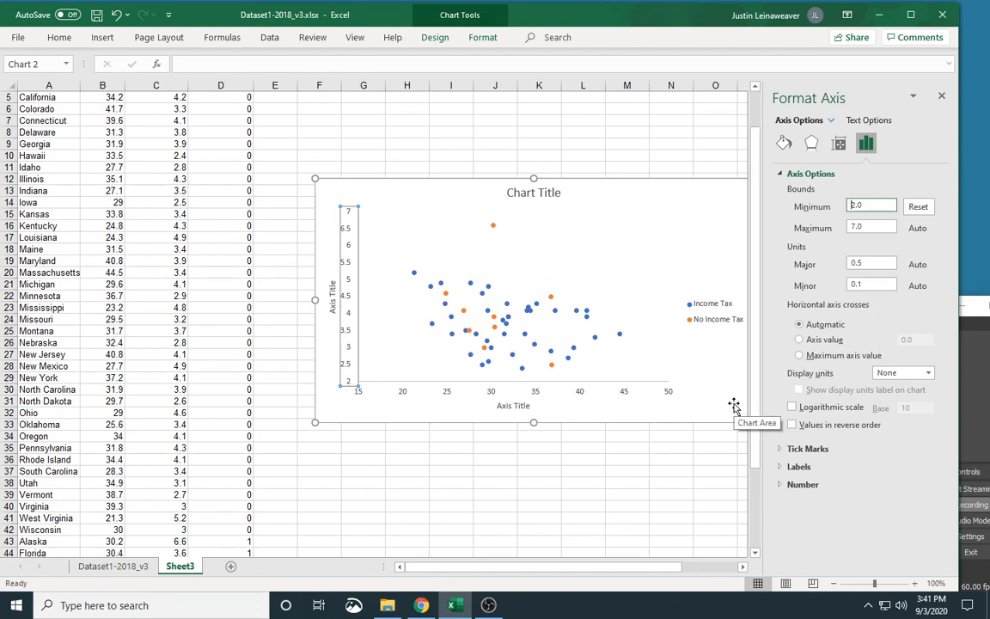
click(734, 406)
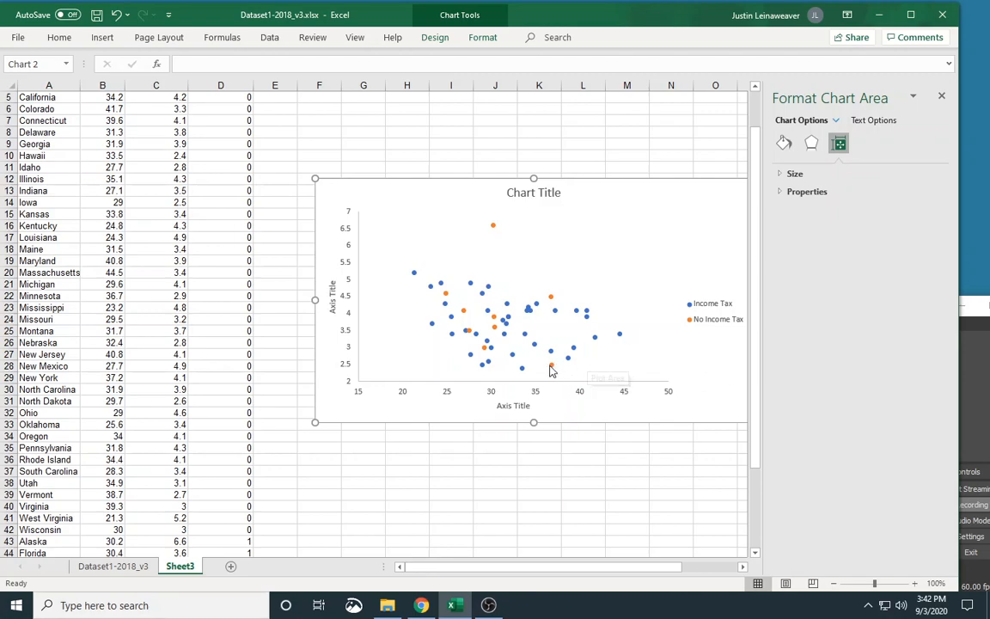
Change the No Income Tax series to built-in triangle markers.
mouse_move(551, 370)
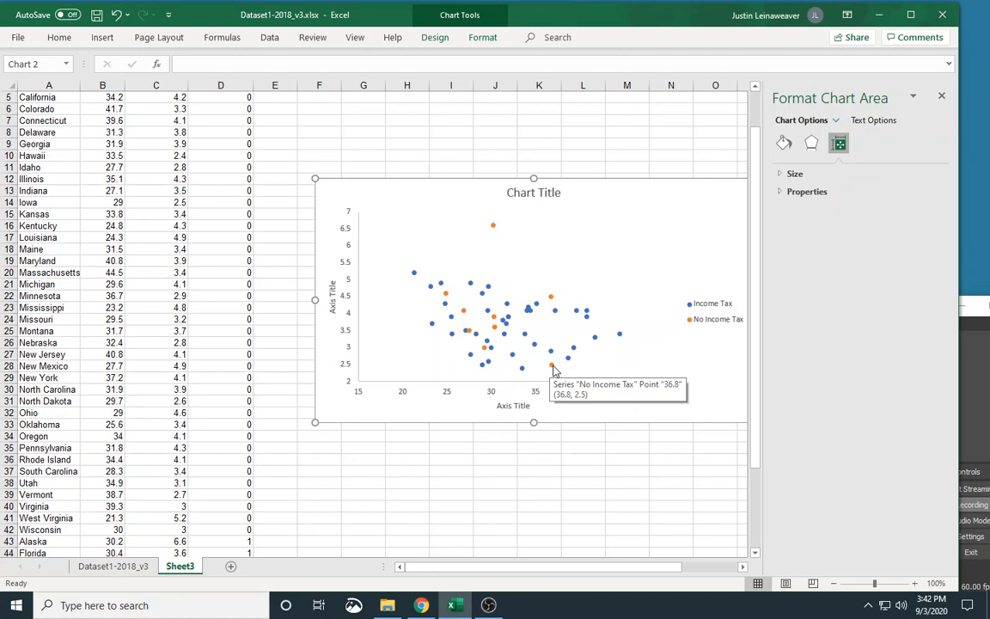
click(552, 367)
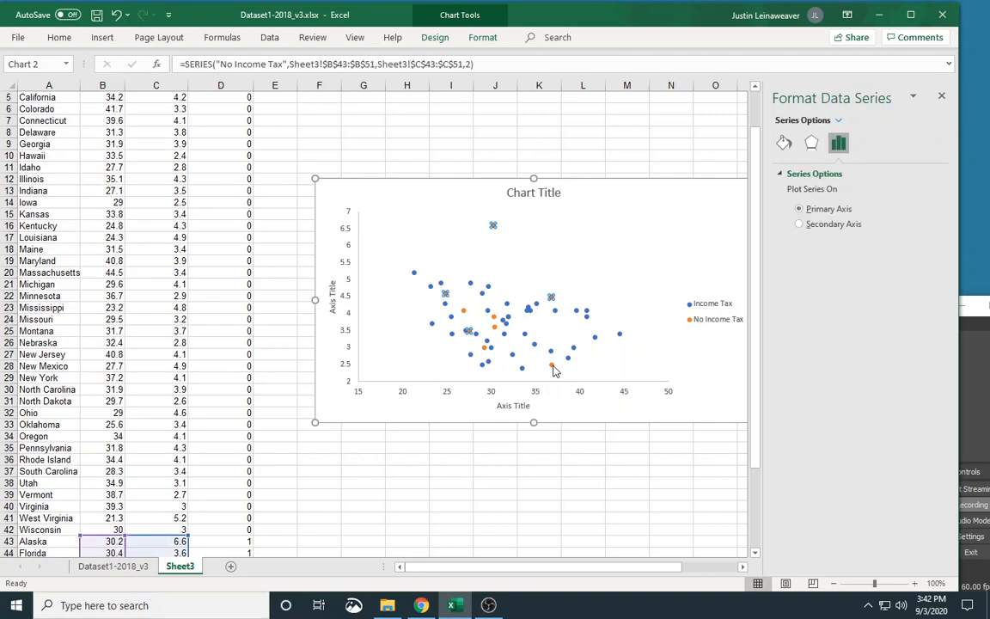
right_click(555, 370)
drag(640, 566, 659, 567)
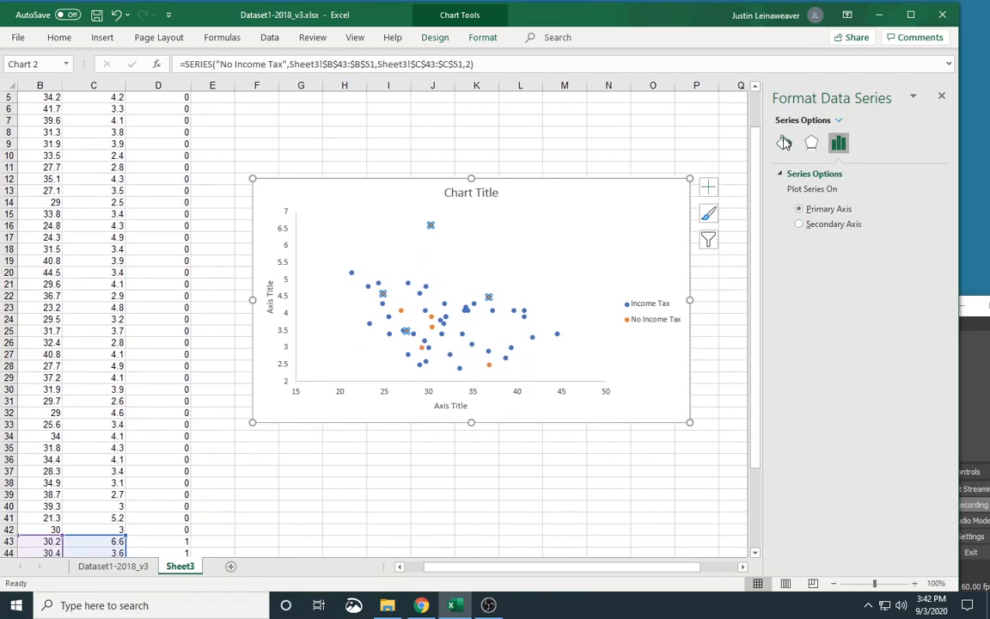
click(784, 145)
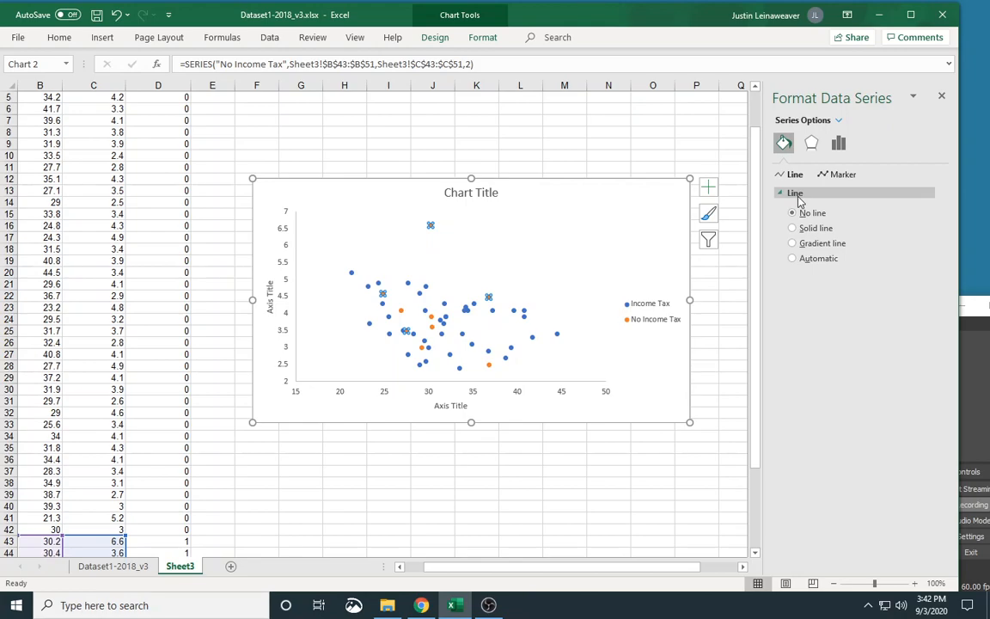
click(839, 176)
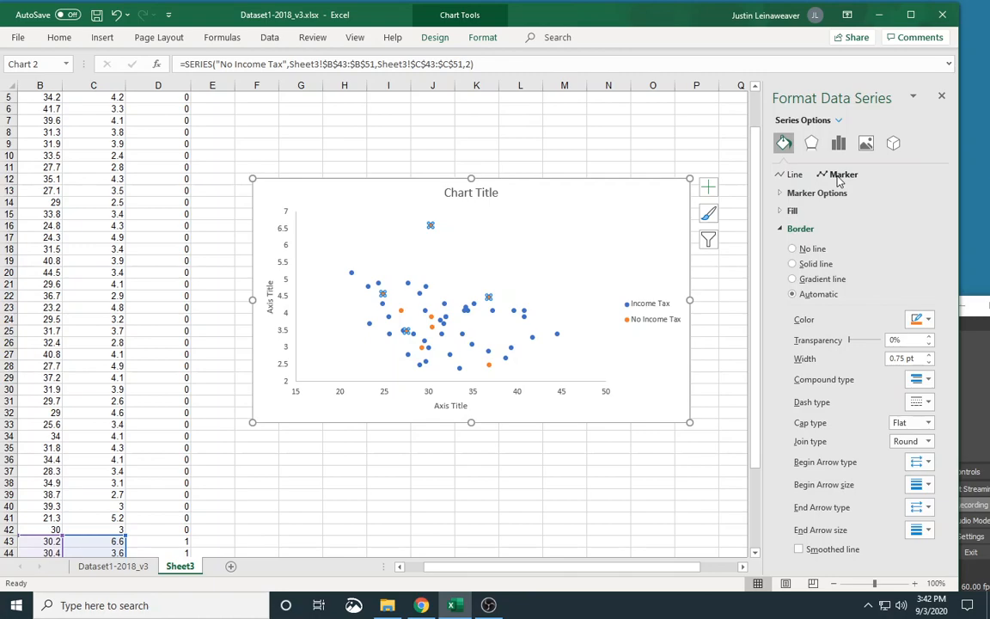
click(778, 193)
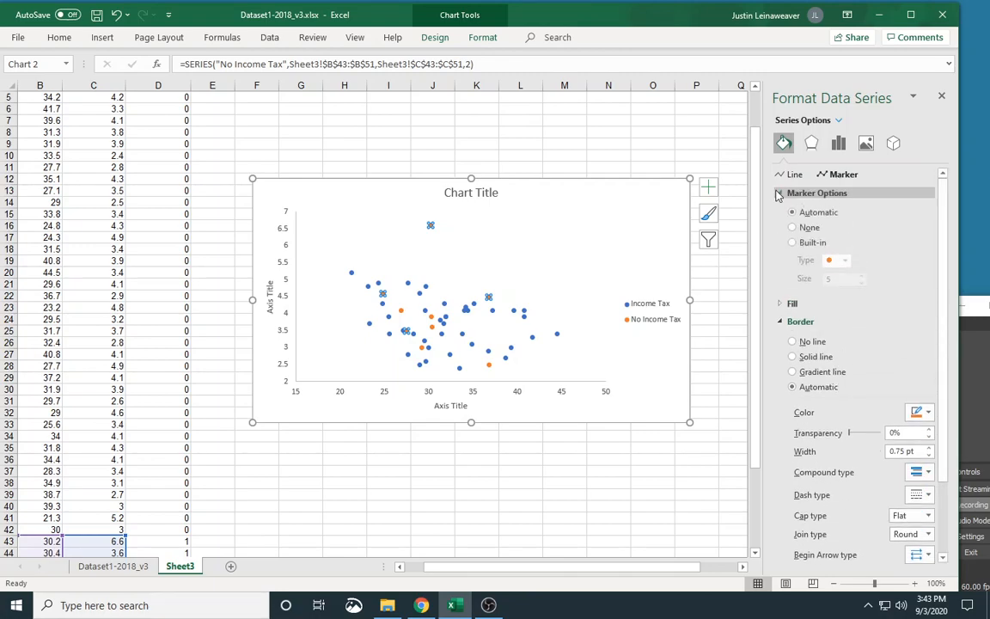
click(808, 243)
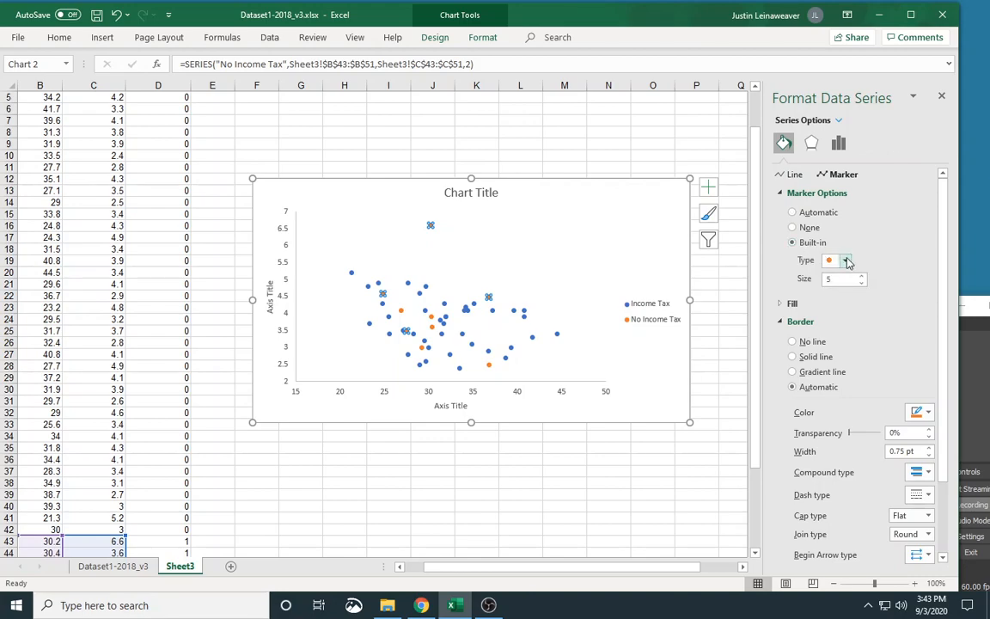
click(847, 260)
click(833, 272)
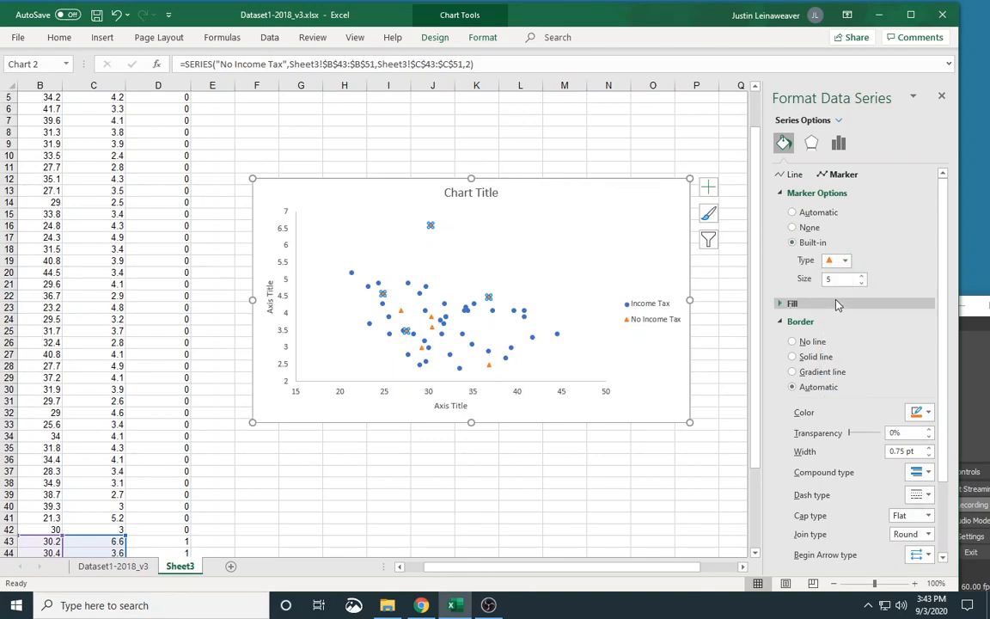
Set the marker size of the No Income Tax series to 9.
click(861, 277)
click(861, 277)
click(861, 277)
click(861, 276)
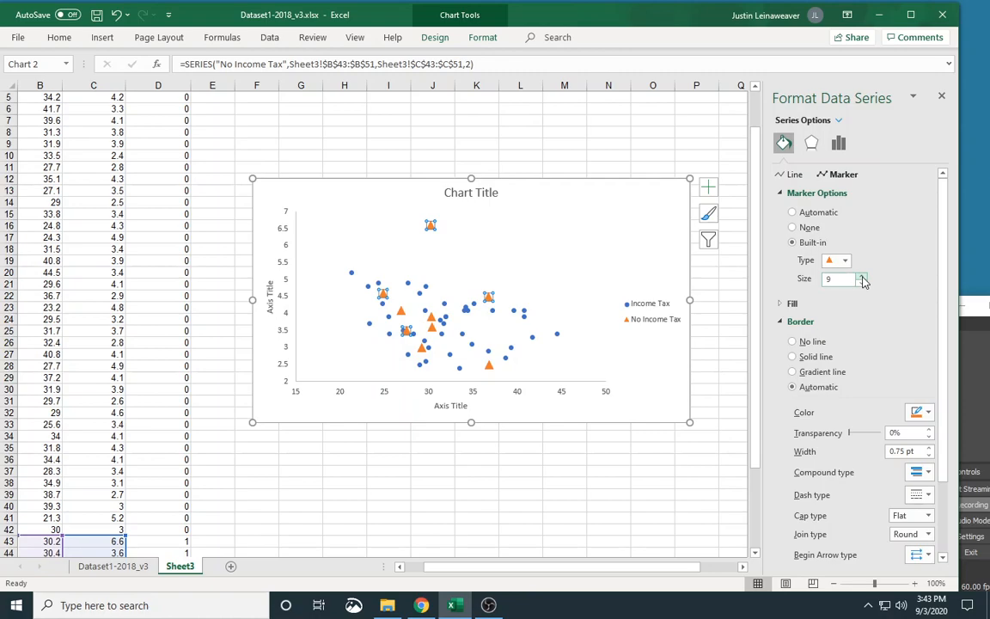
Fill the No Income Tax triangle markers with the standard red colour and deselect the series.
click(782, 304)
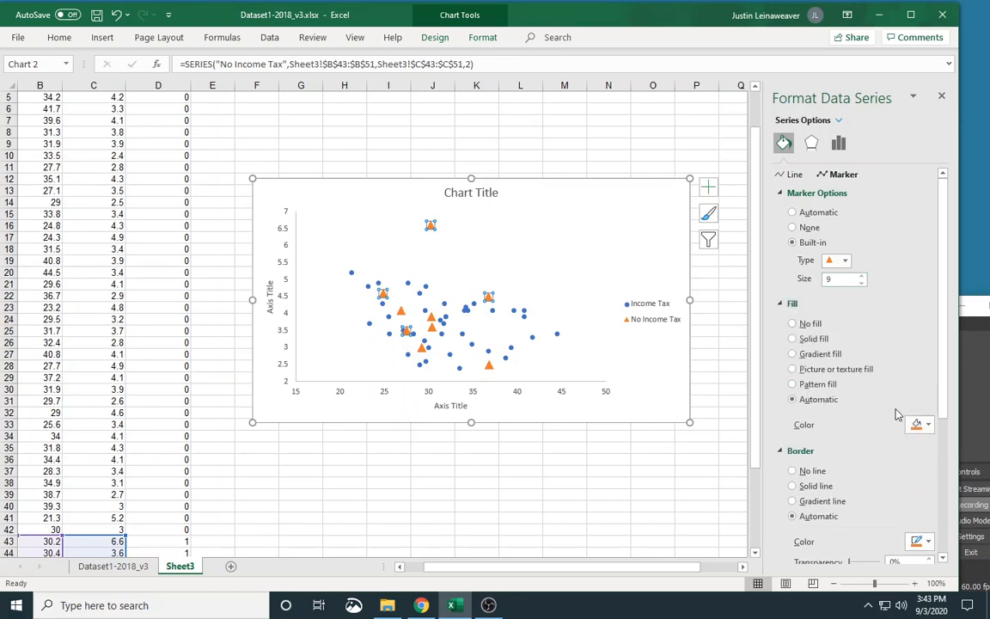
click(925, 425)
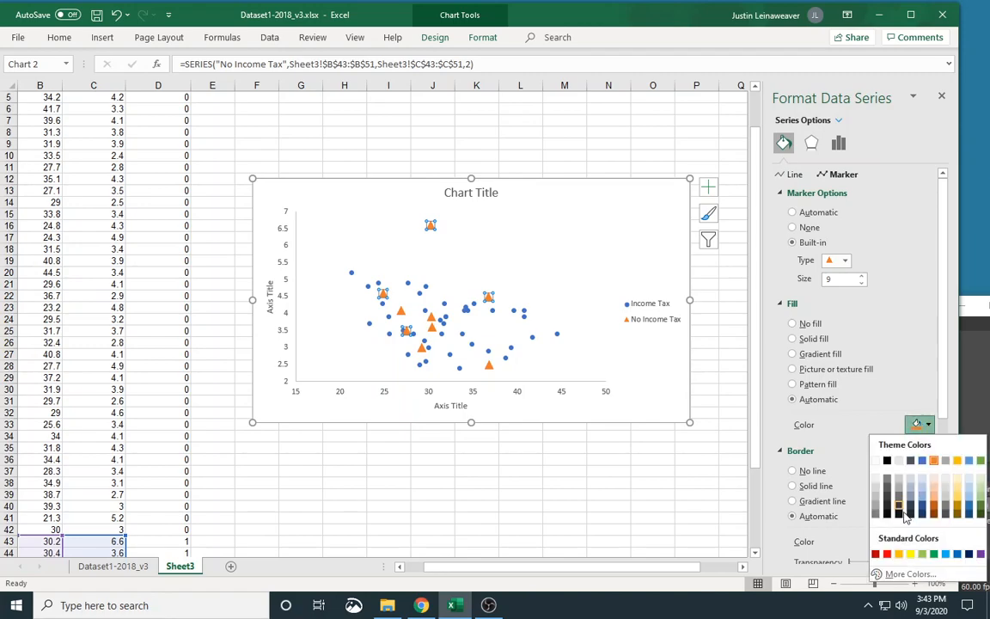
click(888, 554)
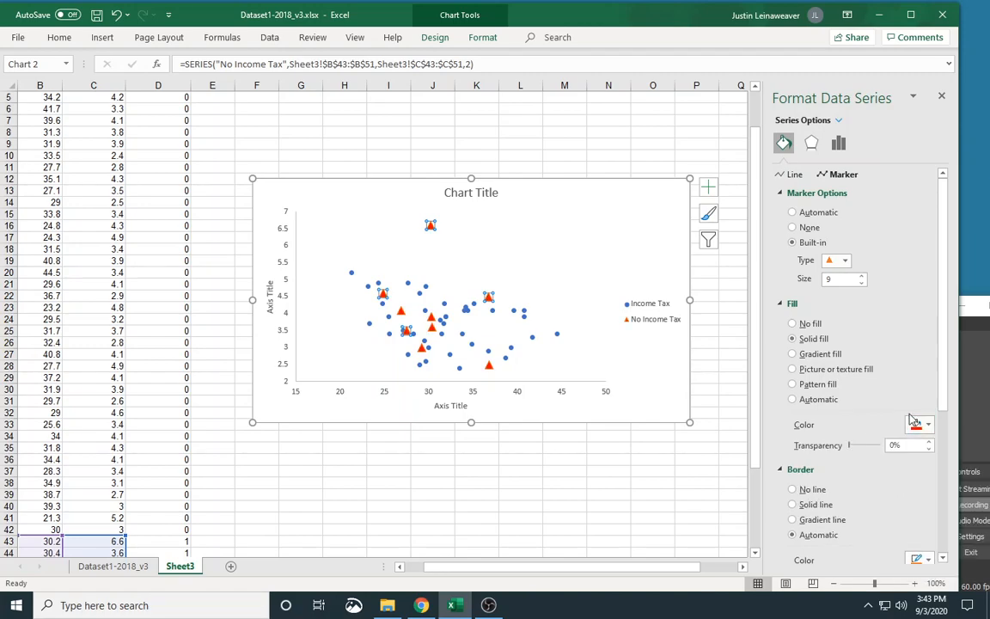
click(605, 226)
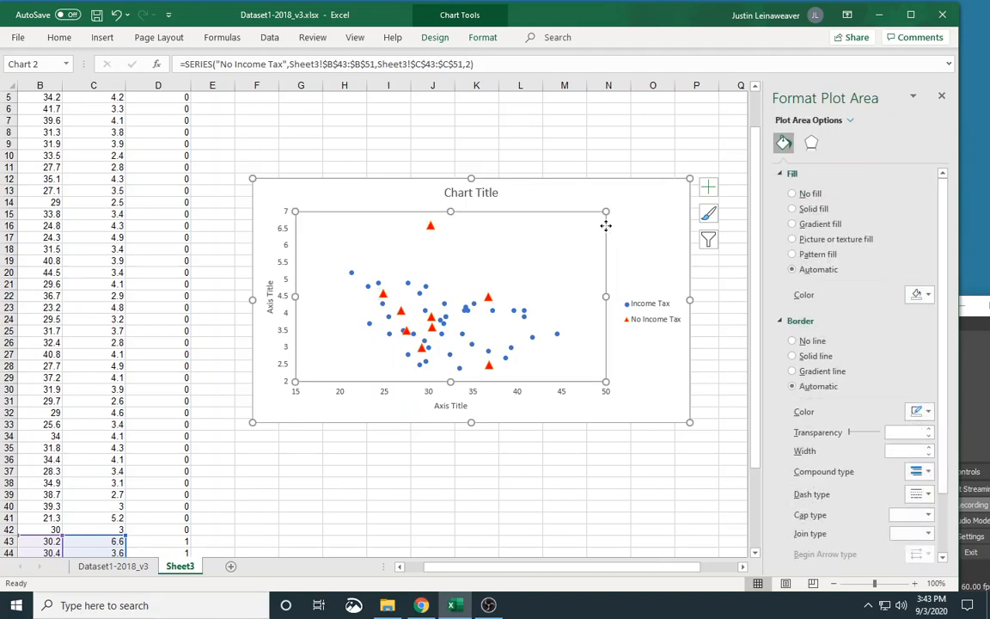